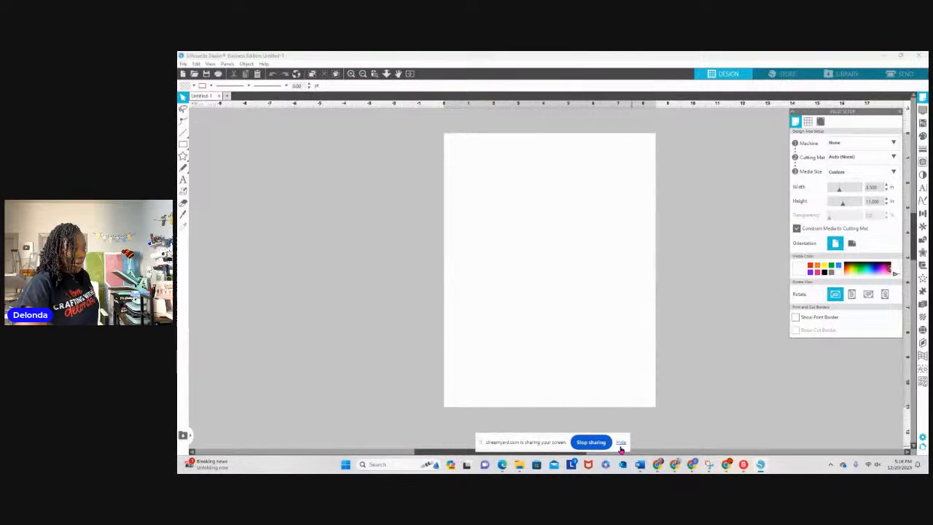
# Step: Switch to StreamYard, change the live layout to show only the shared screen, and return to Silhouette Studio
pyautogui.click(622, 444)
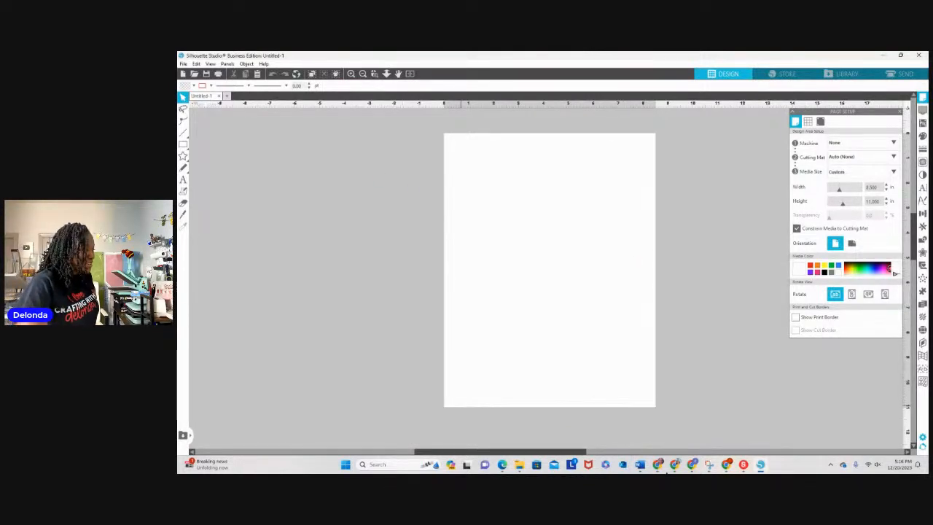
pyautogui.click(676, 465)
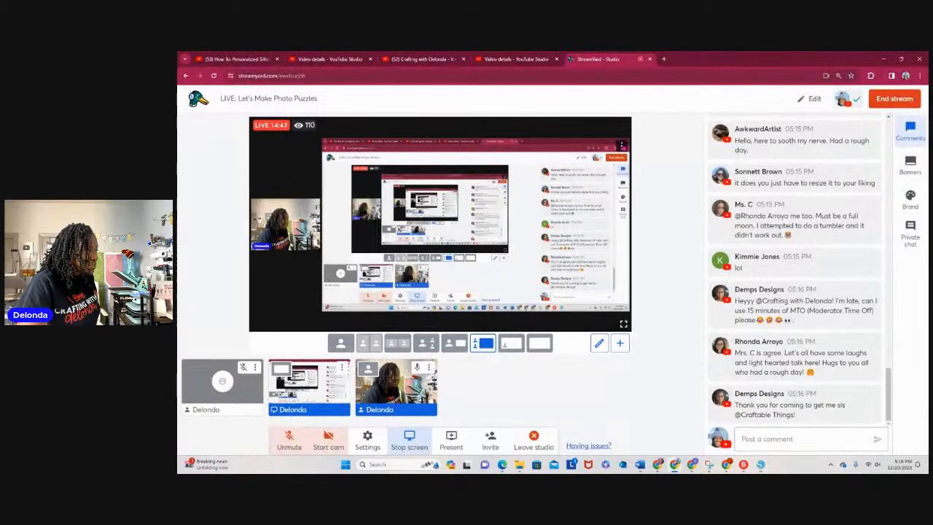
pyautogui.click(619, 150)
pyautogui.click(625, 204)
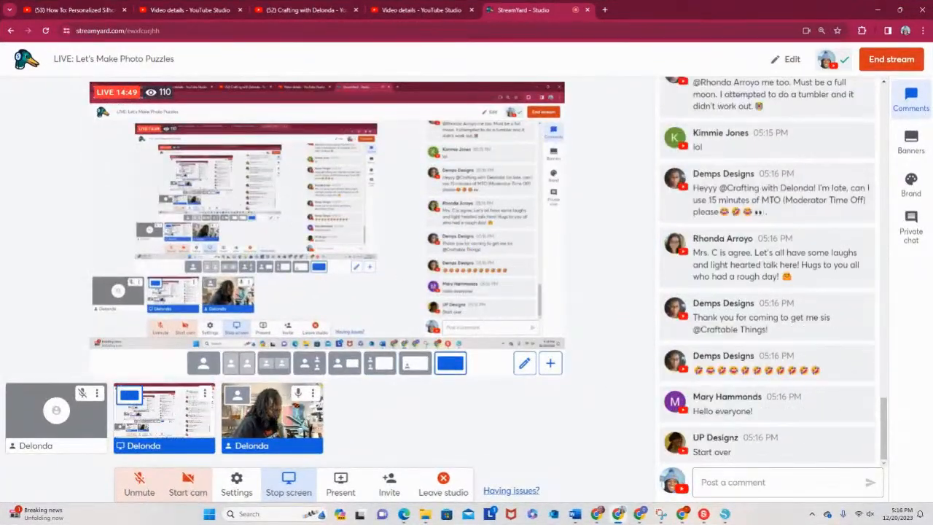
pyautogui.click(725, 514)
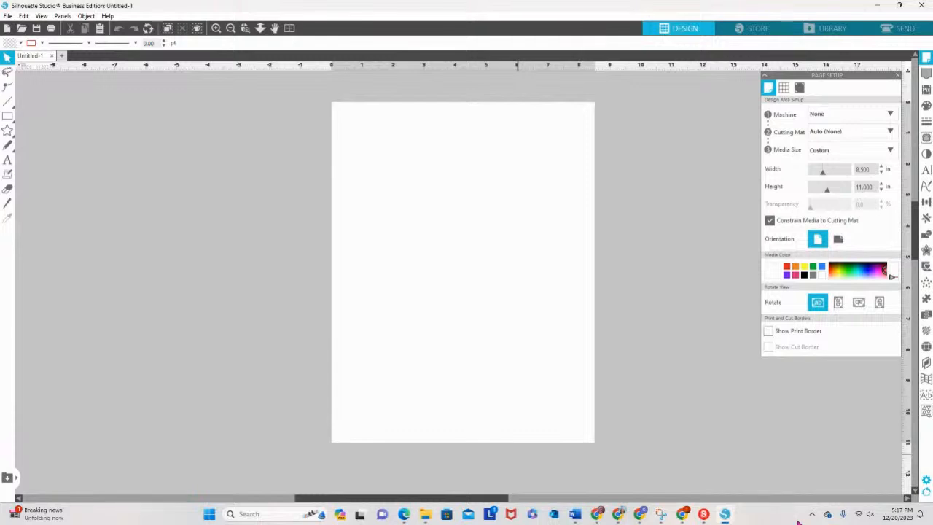
pyautogui.moveTo(900, 7)
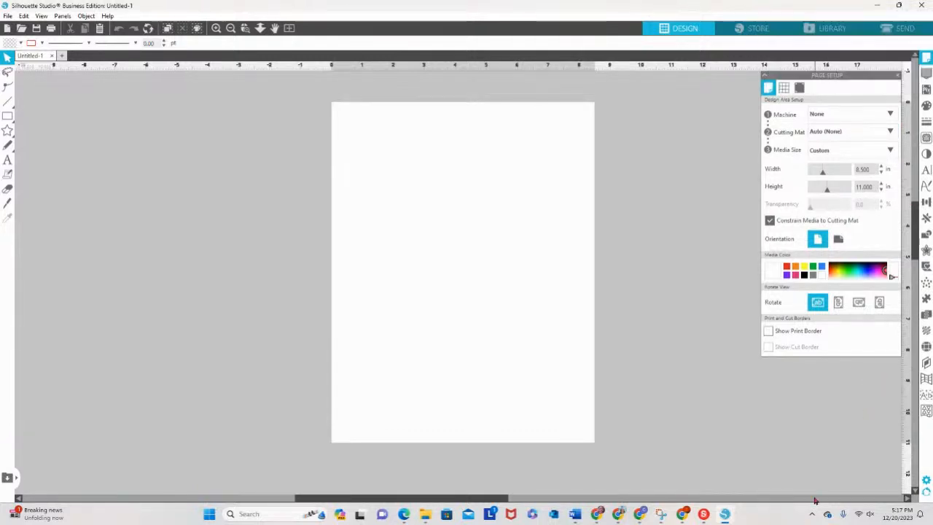
pyautogui.click(927, 481)
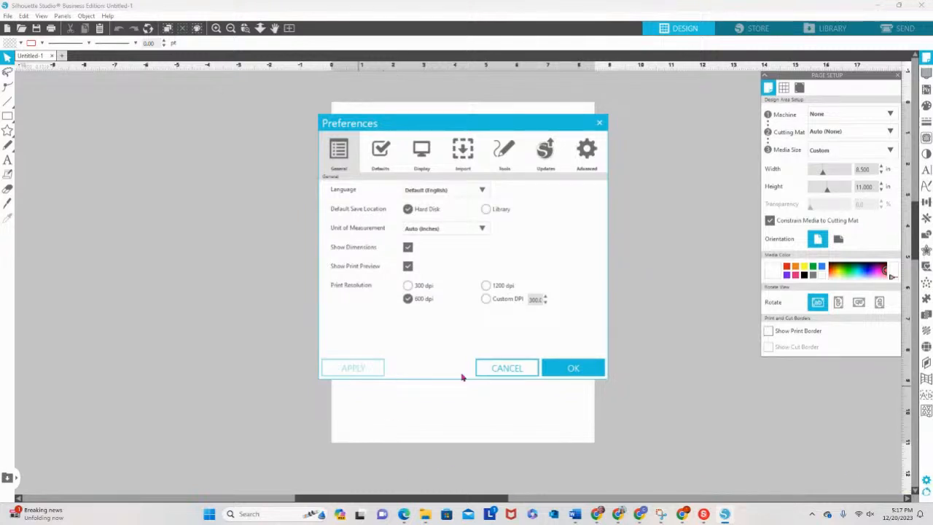
pyautogui.click(504, 369)
# Step: Set the page's media size to Letter (8.5 x 11 in)
pyautogui.click(42, 15)
pyautogui.moveTo(77, 28)
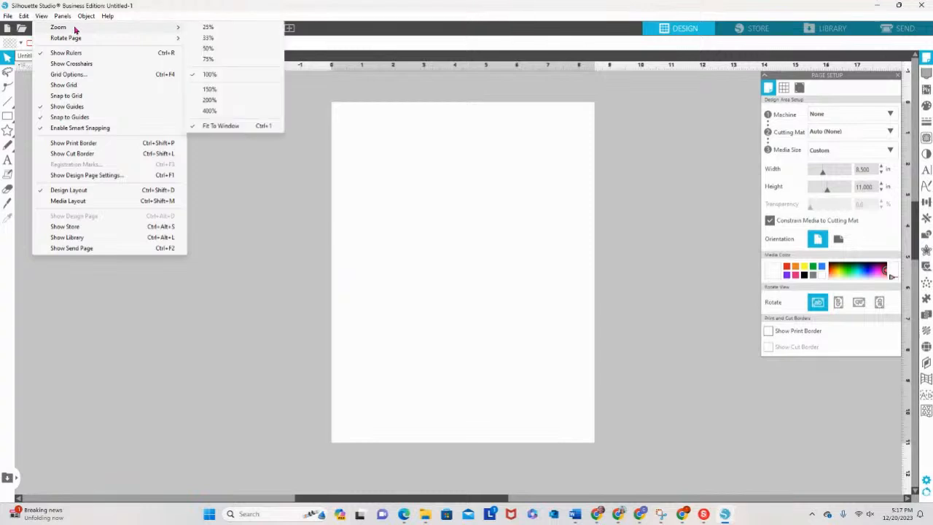
pyautogui.click(229, 92)
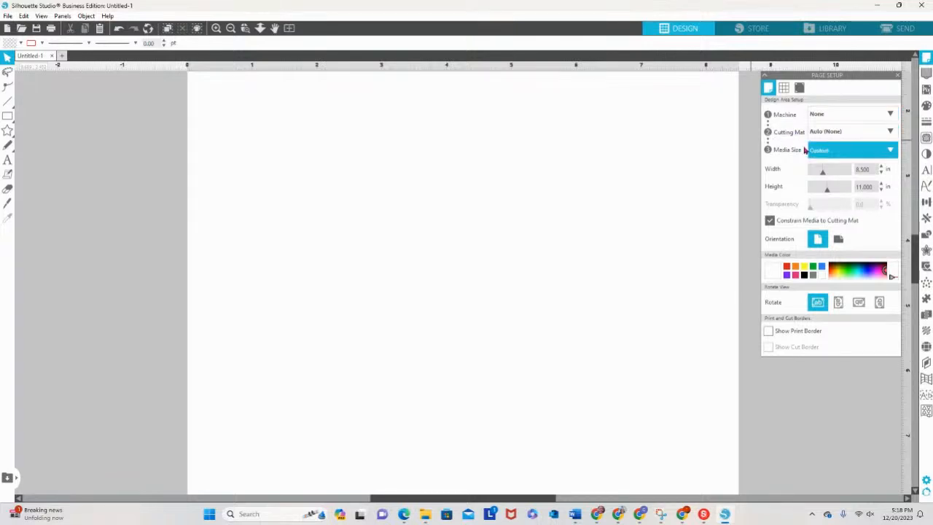
pyautogui.click(893, 152)
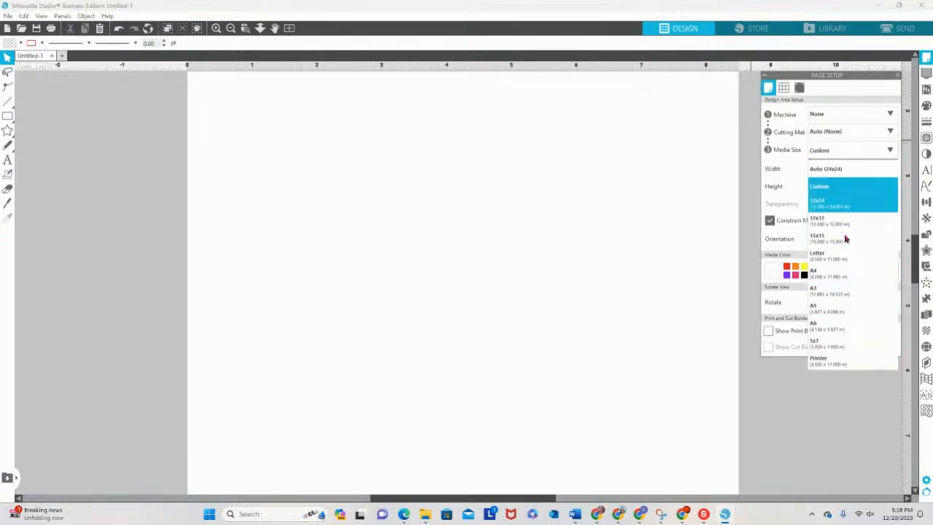
pyautogui.click(874, 255)
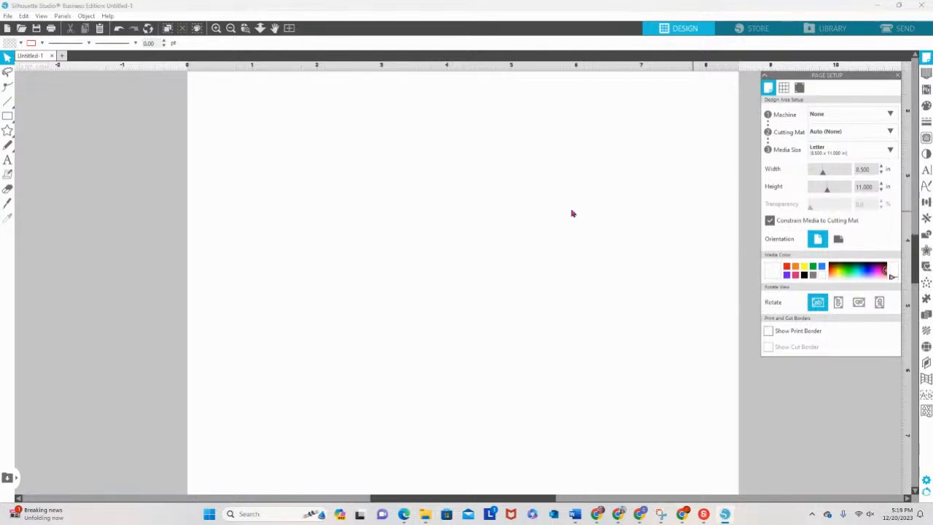
pyautogui.click(7, 117)
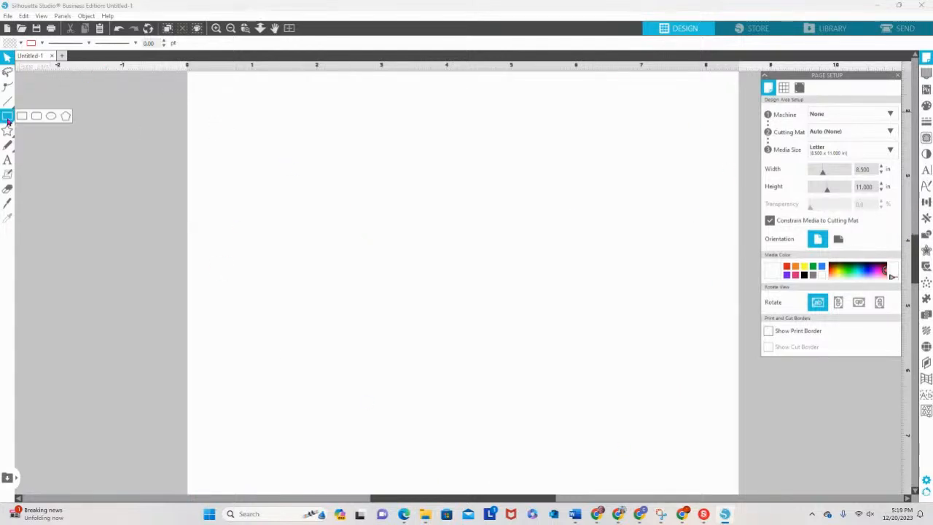
pyautogui.click(7, 158)
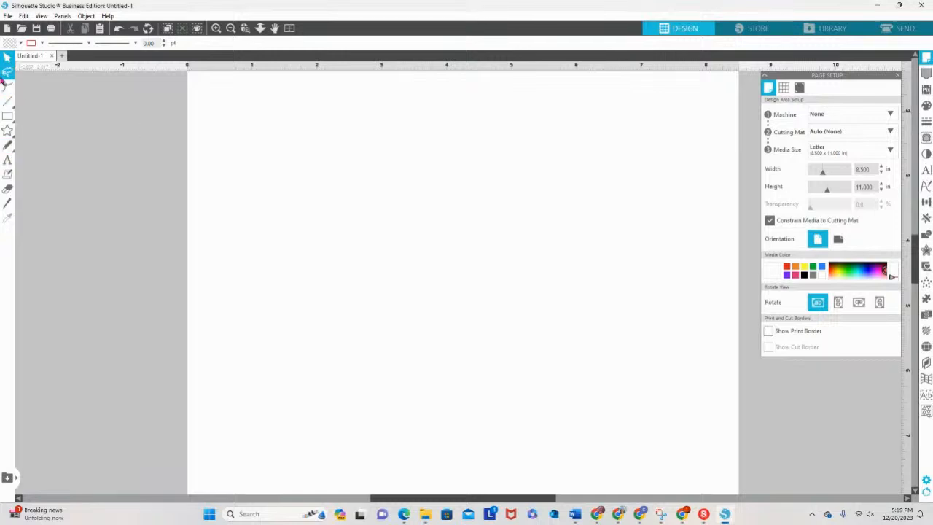
pyautogui.click(7, 58)
pyautogui.click(8, 87)
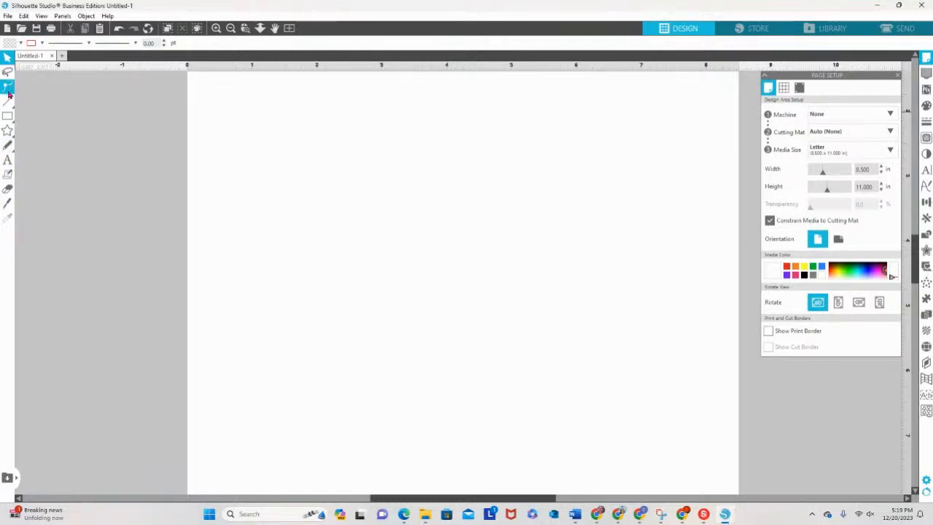
# Step: Draw a rectangle about 7.2 in wide and 5.3 in high on the page
pyautogui.click(8, 116)
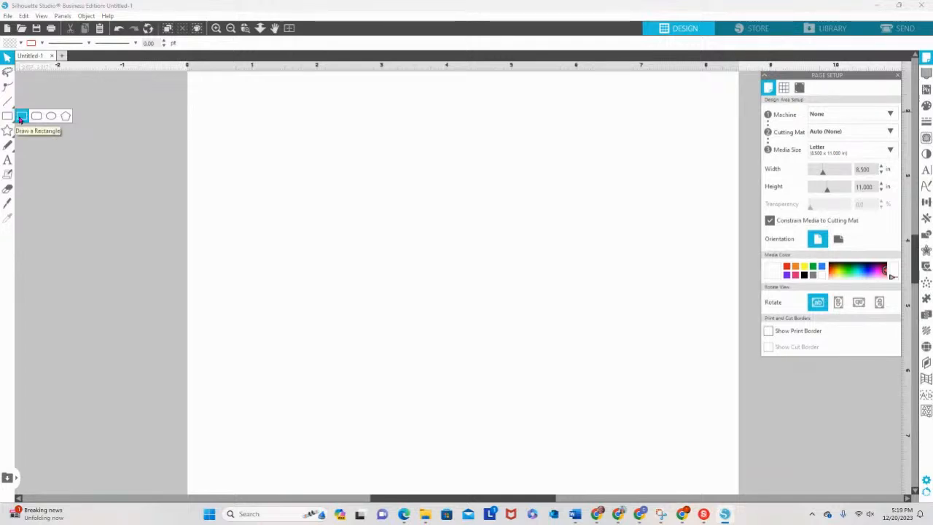
pyautogui.click(21, 117)
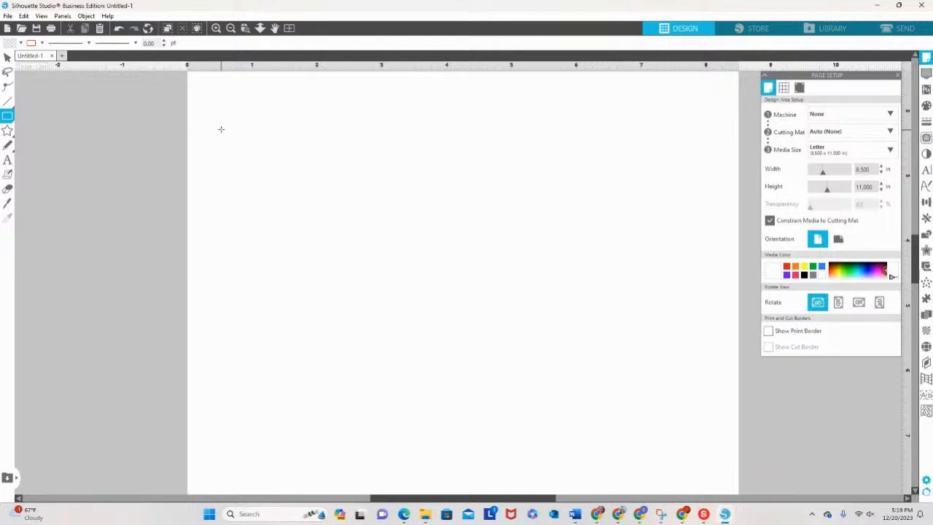
pyautogui.moveTo(222, 117)
pyautogui.mouseDown()
pyautogui.moveTo(538, 315)
pyautogui.moveTo(633, 412)
pyautogui.moveTo(681, 439)
pyautogui.moveTo(692, 467)
pyautogui.mouseUp()
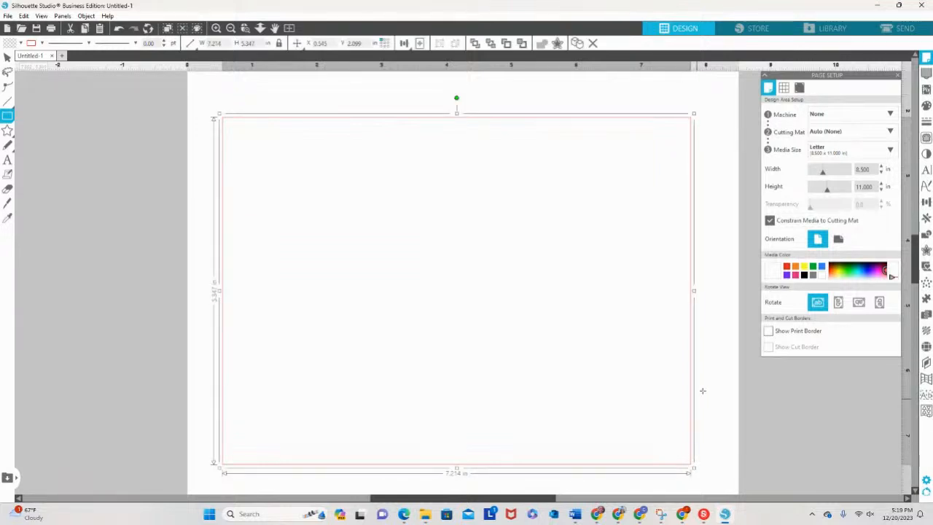
# Step: Resize the rectangle to a width of 8 in and a height of 8 in, with its proportions unlocked
pyautogui.scroll(-1, 702, 391)
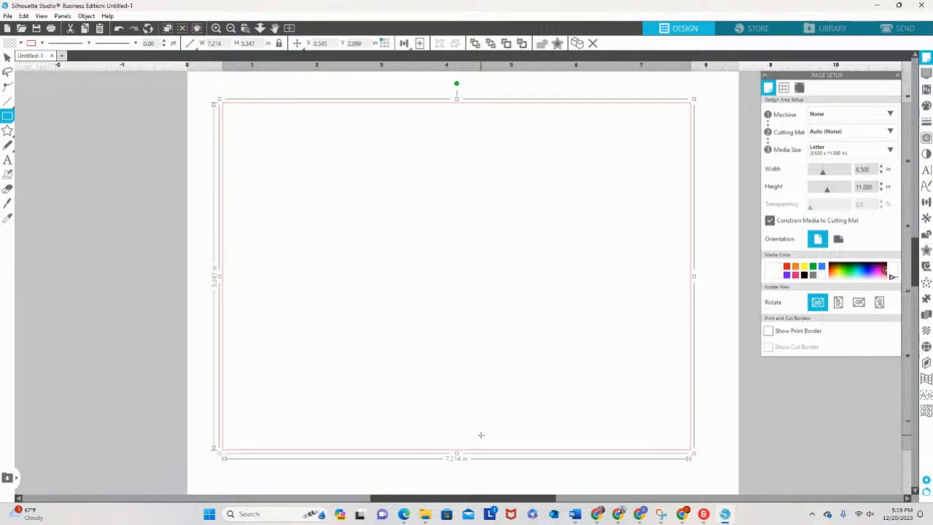
pyautogui.click(227, 44)
pyautogui.write('8')
pyautogui.press('Return')
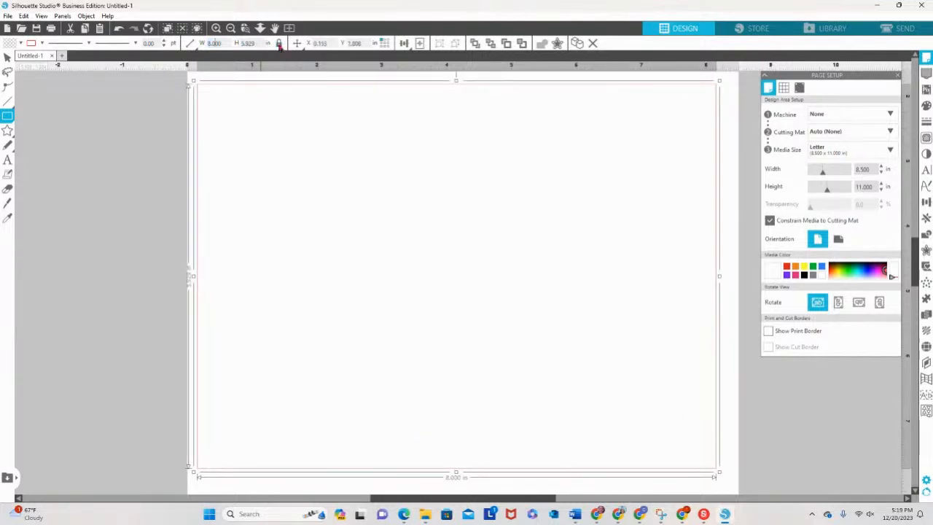
pyautogui.doubleClick(255, 43)
pyautogui.write('8')
pyautogui.press('Return')
# Step: Change the square's line color to black
pyautogui.click(42, 15)
pyautogui.moveTo(51, 27)
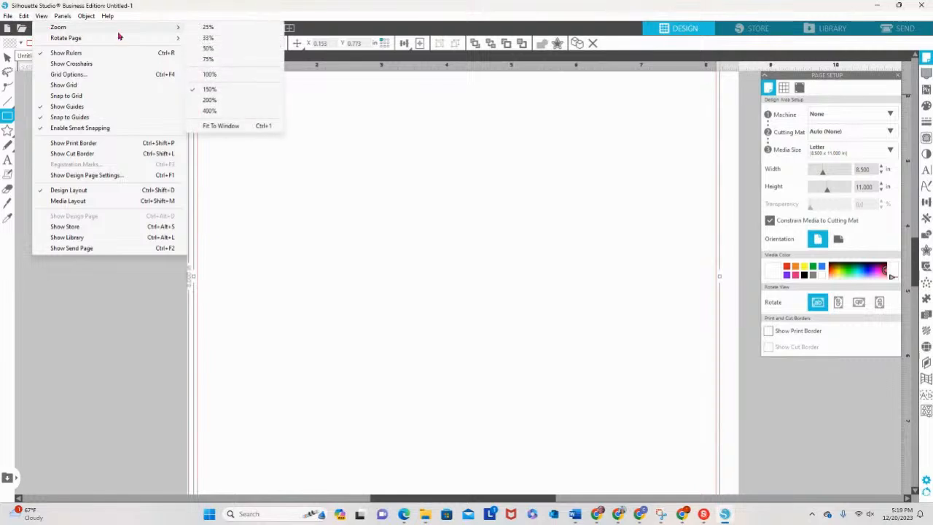
pyautogui.click(209, 75)
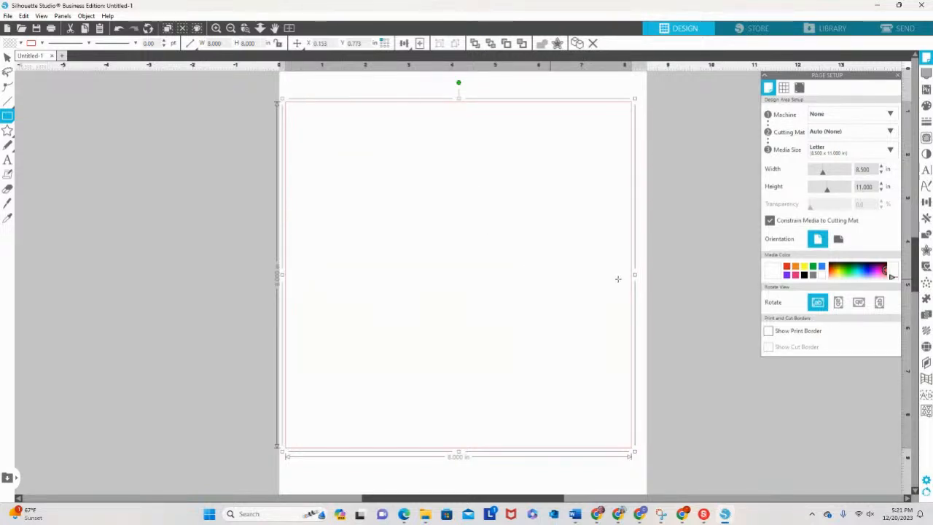
pyautogui.click(927, 121)
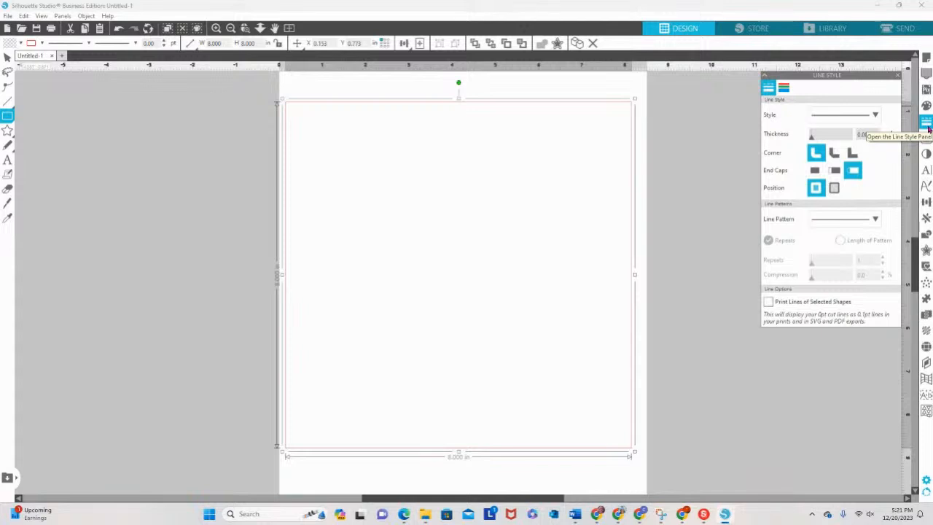
pyautogui.click(784, 90)
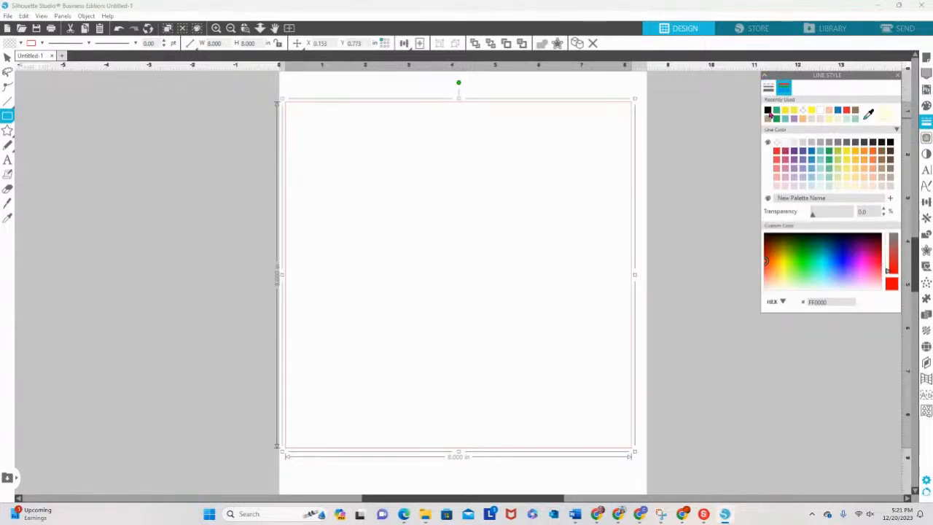
pyautogui.click(769, 111)
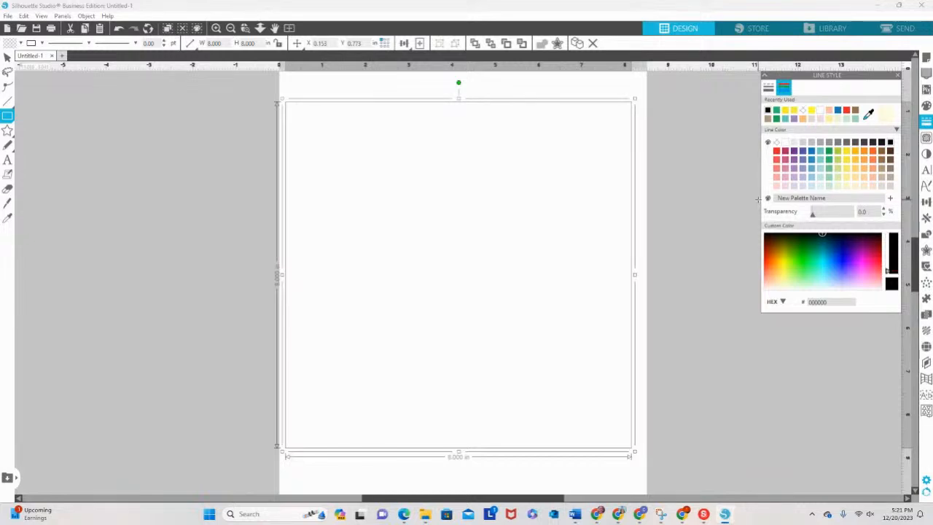
# Step: Set the square's line thickness to 0.50 pt
pyautogui.click(769, 86)
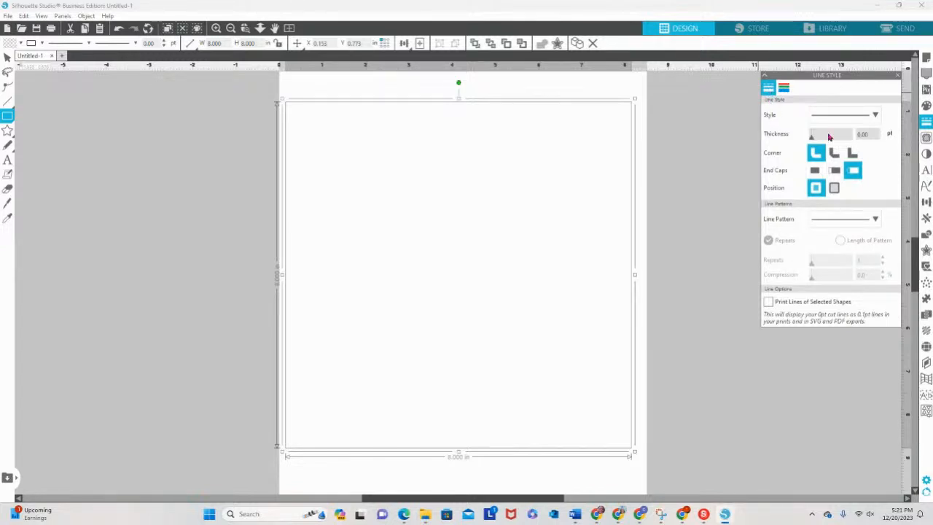
pyautogui.click(783, 88)
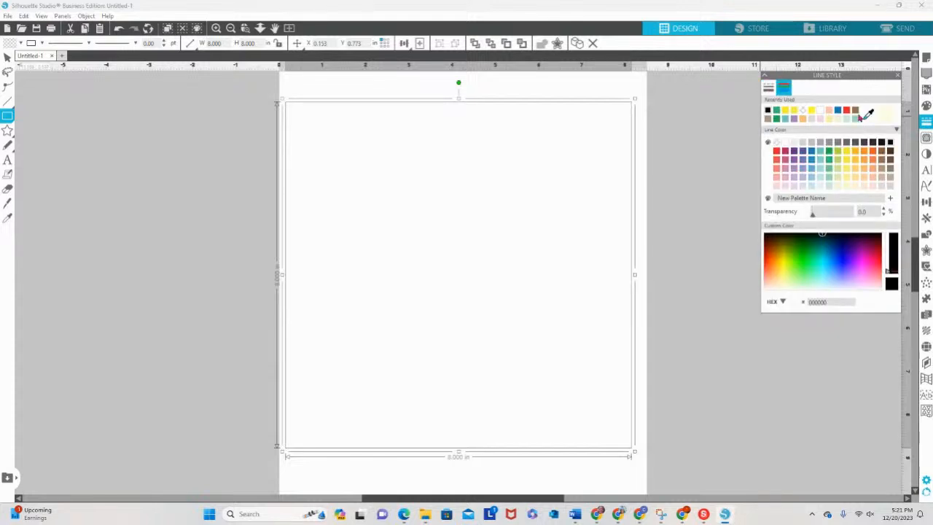
pyautogui.click(769, 88)
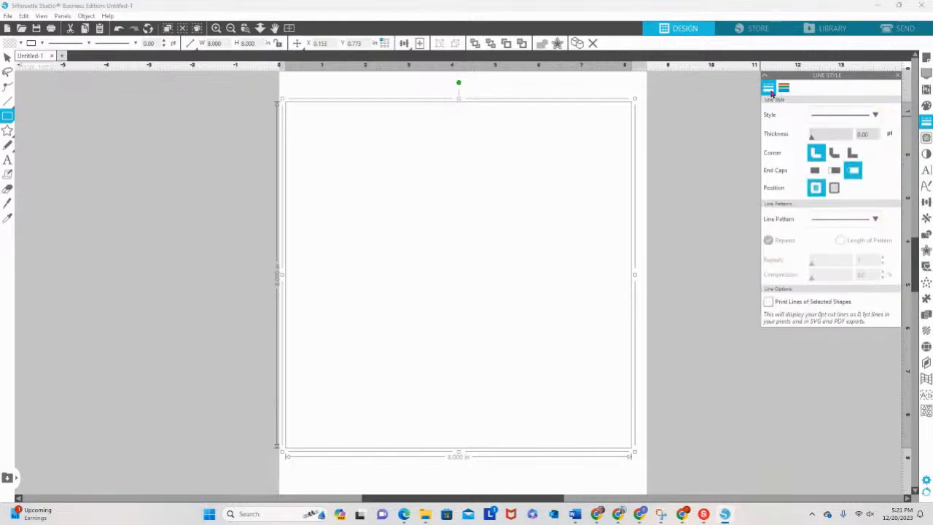
pyautogui.moveTo(809, 140); pyautogui.dragTo(815, 140)
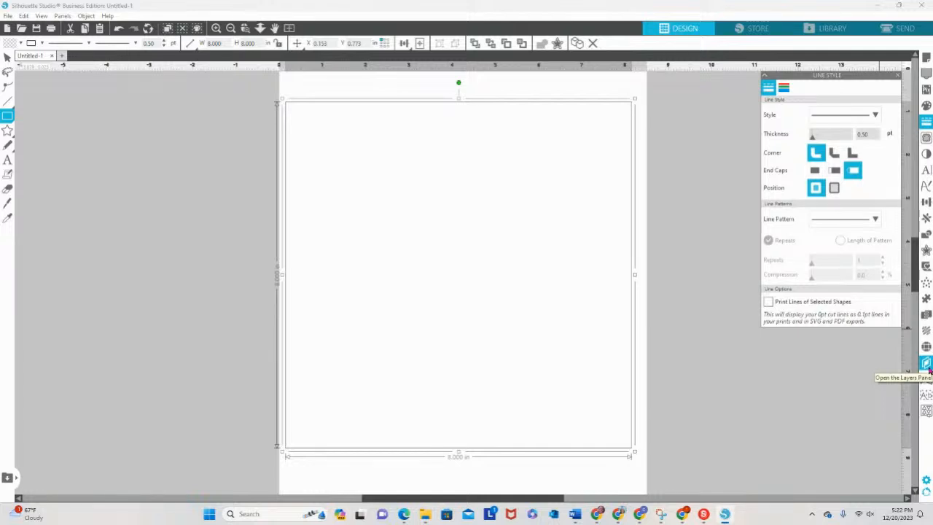
# Step: Convert the square into a puzzle with 5 rows and 5 columns and curve, ripple and wobble at 100%
pyautogui.click(926, 301)
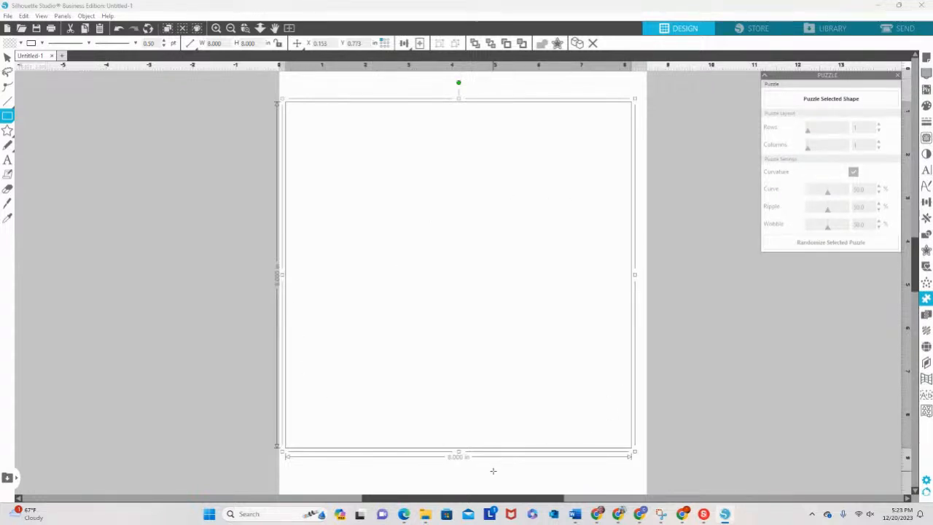
pyautogui.click(817, 102)
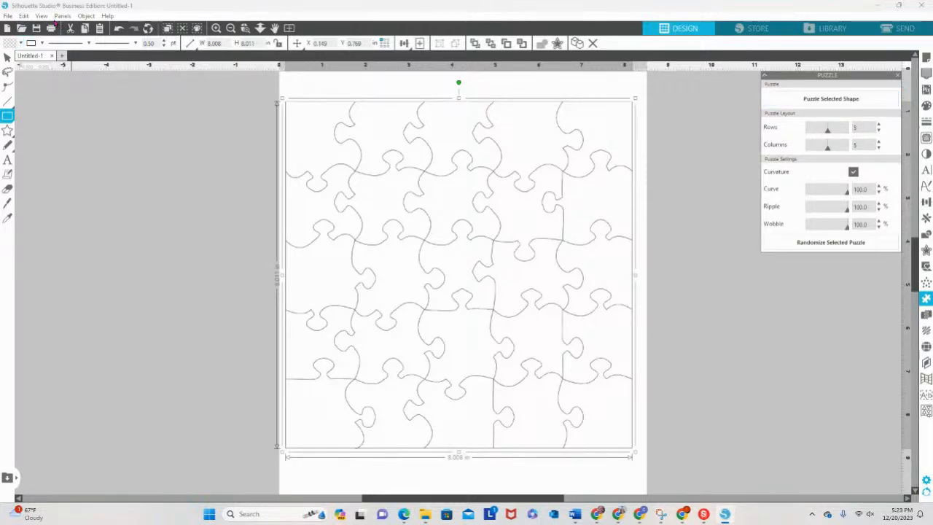
pyautogui.click(42, 16)
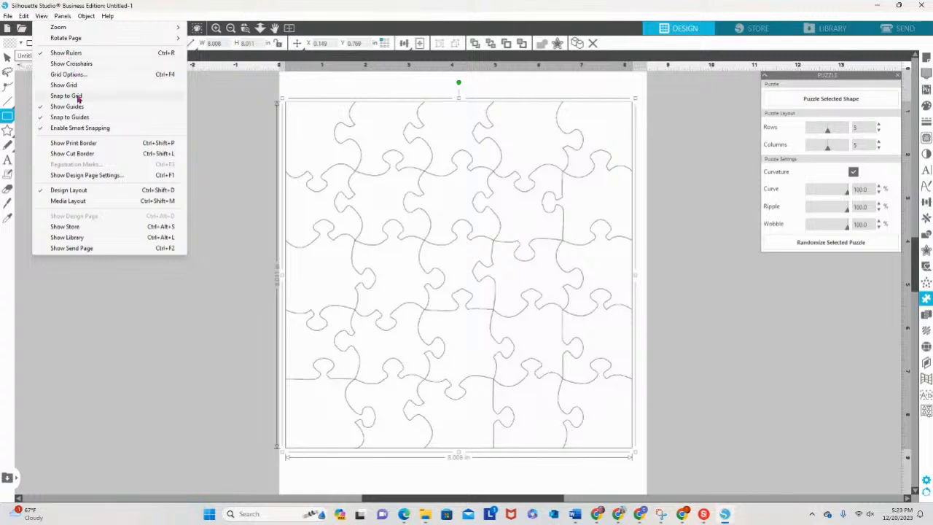
pyautogui.moveTo(85, 29)
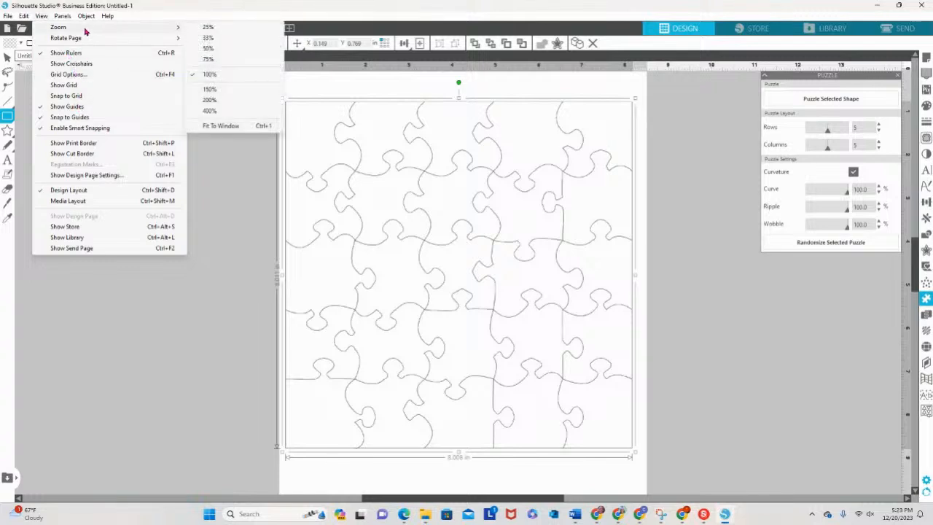
pyautogui.click(213, 88)
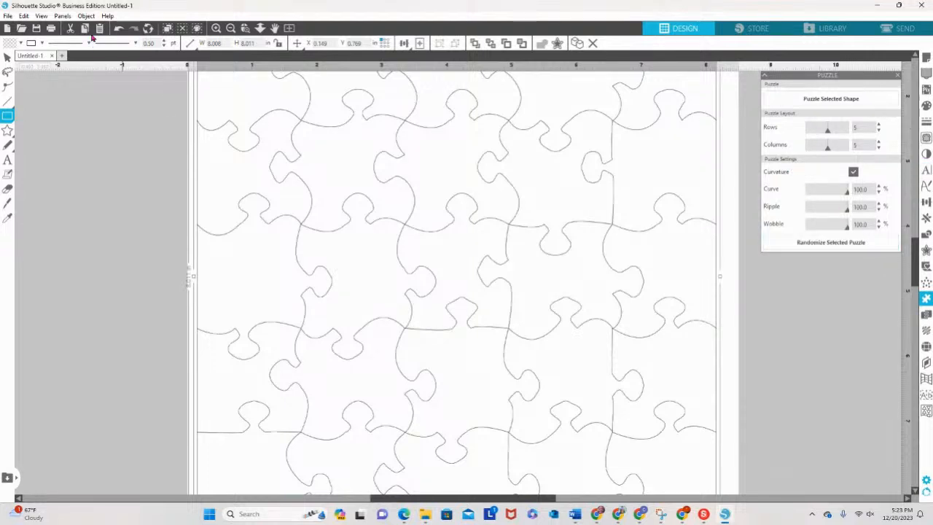
pyautogui.click(42, 15)
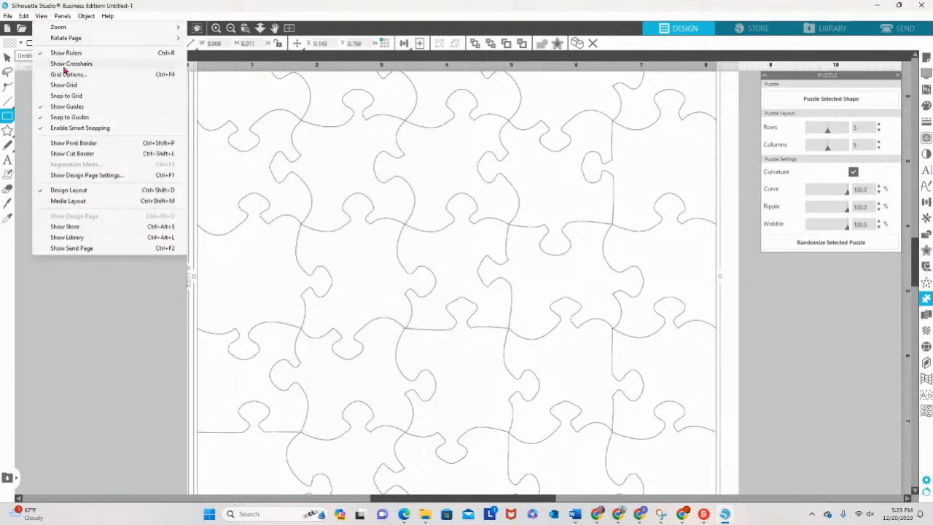
pyautogui.moveTo(75, 38)
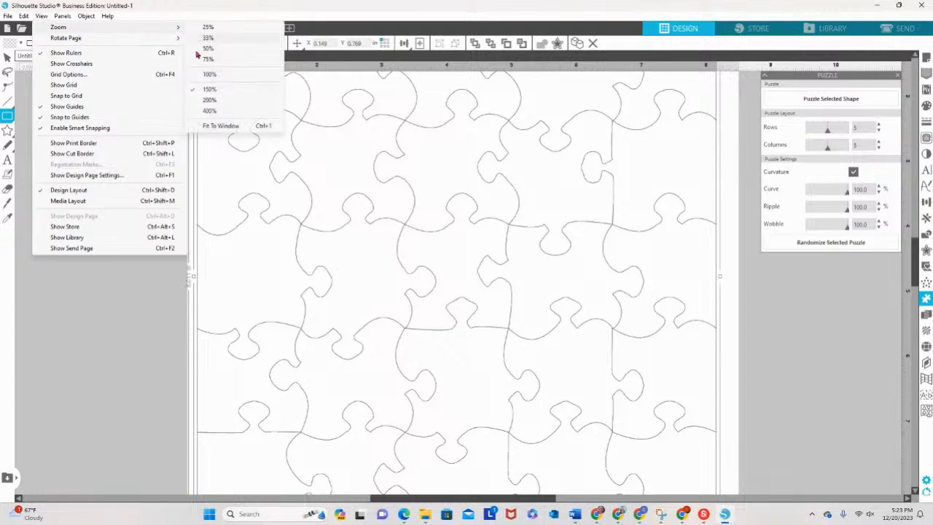
pyautogui.click(222, 75)
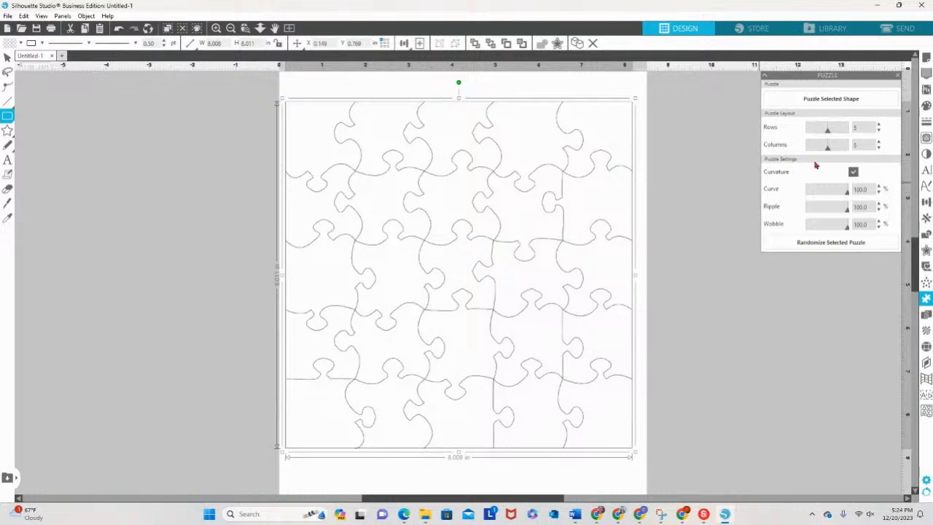
# Step: Try a layout of 6 rows and 6 columns on the puzzle, and reduce it to 4 rows and 4 columns
pyautogui.click(879, 124)
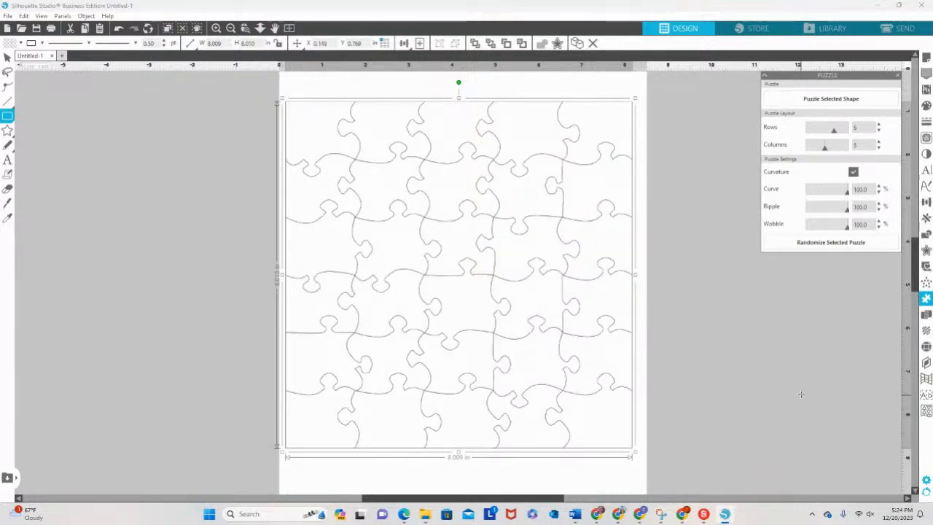
pyautogui.click(879, 142)
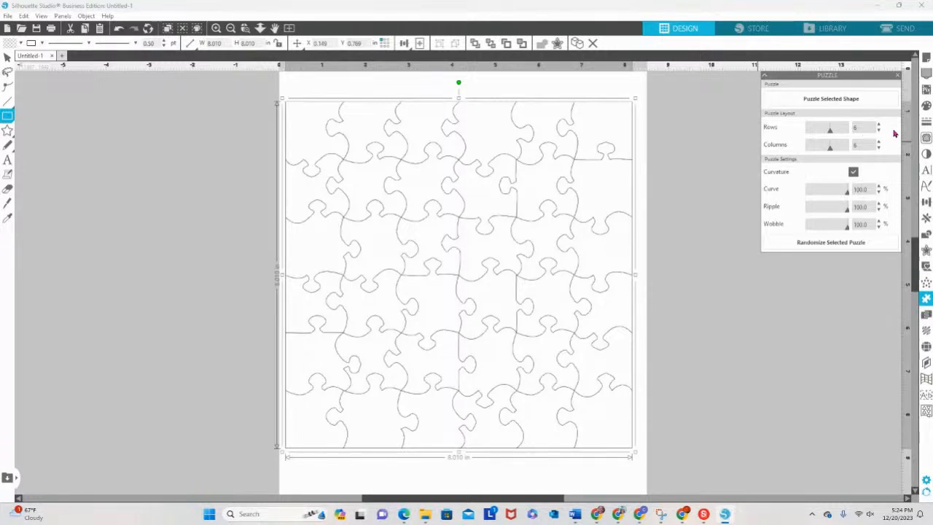
pyautogui.click(878, 132)
pyautogui.click(878, 131)
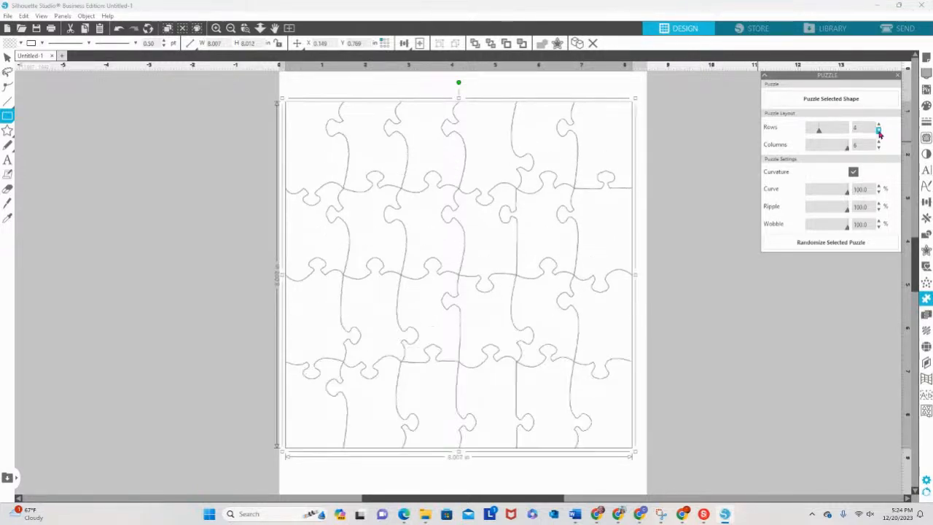
pyautogui.click(878, 148)
pyautogui.click(878, 148)
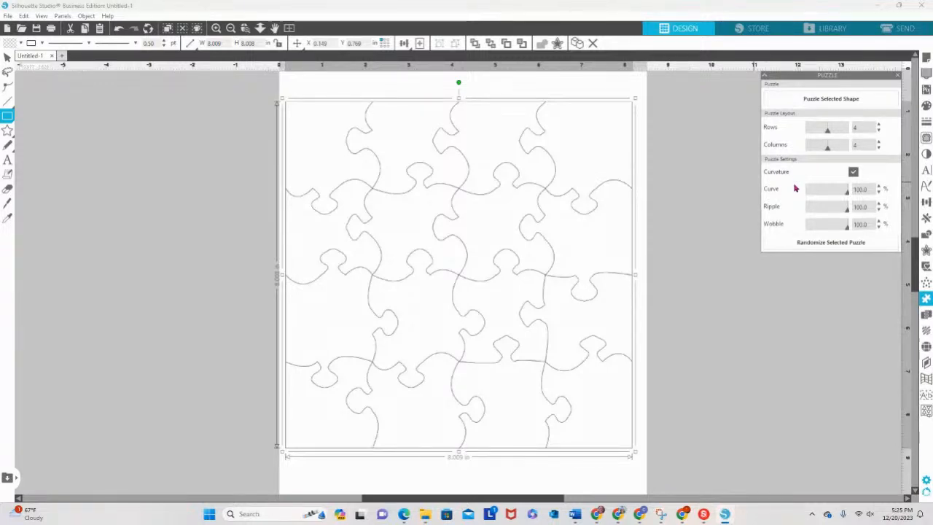
# Step: Turn off the puzzle's curvature and set its wobble to 50%
pyautogui.click(853, 172)
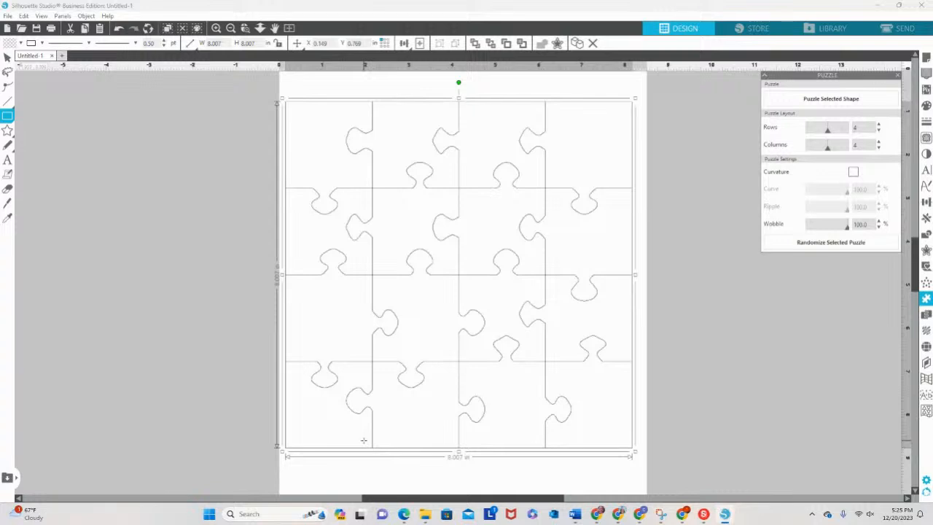
pyautogui.click(854, 173)
pyautogui.click(854, 172)
pyautogui.moveTo(848, 231); pyautogui.dragTo(845, 231)
pyautogui.moveTo(845, 231); pyautogui.dragTo(808, 231)
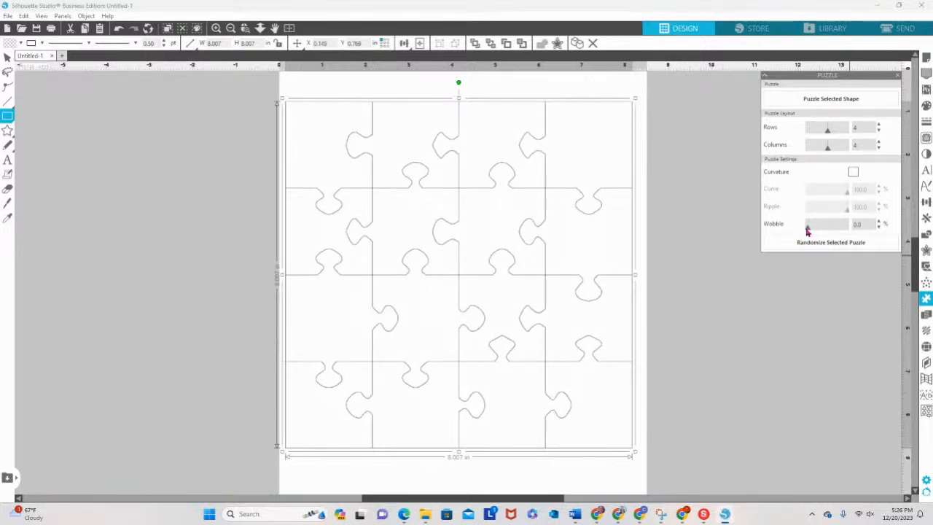
pyautogui.moveTo(806, 231); pyautogui.dragTo(825, 252)
pyautogui.moveTo(824, 252); pyautogui.dragTo(828, 253)
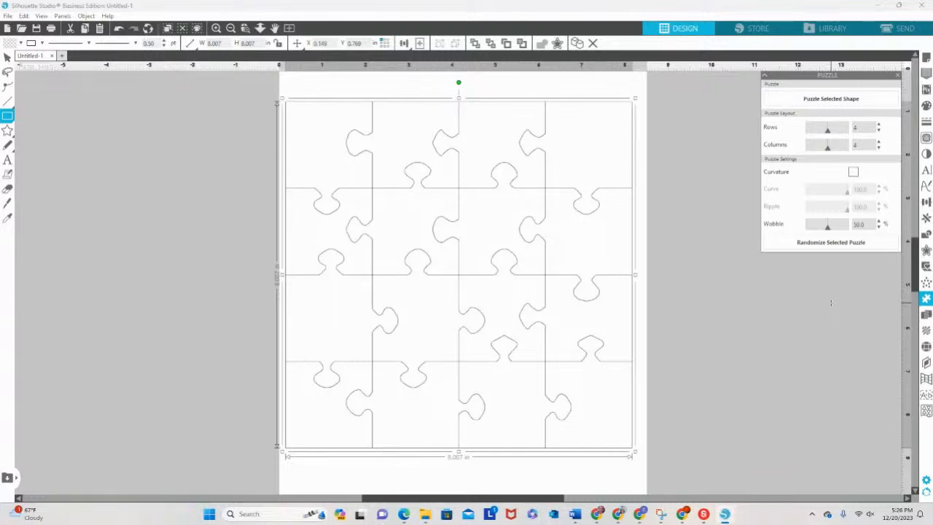
# Step: Randomize the tab arrangement of the selected puzzle several times
pyautogui.click(828, 242)
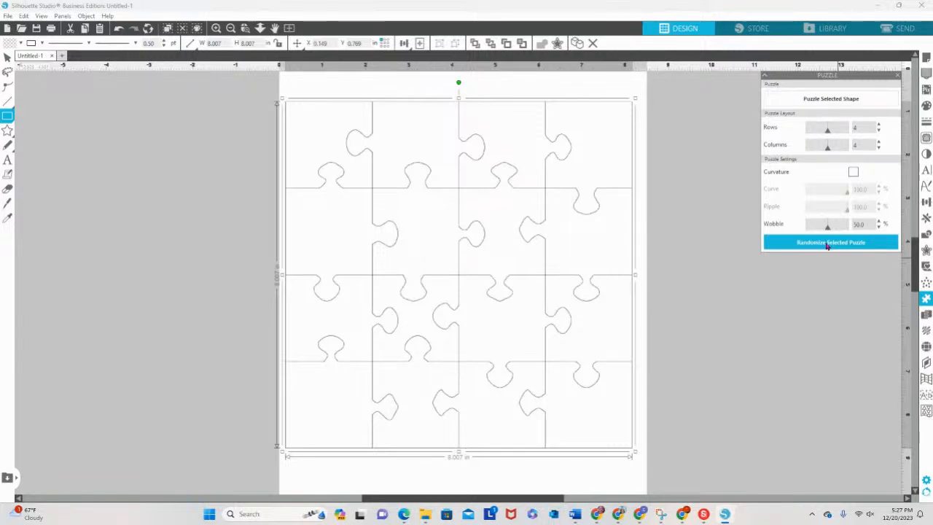
pyautogui.click(827, 243)
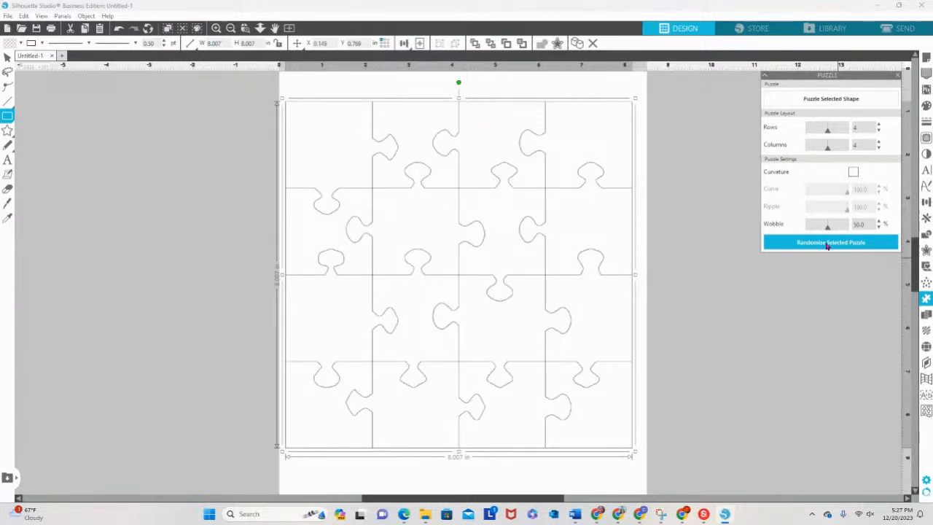
pyautogui.click(830, 245)
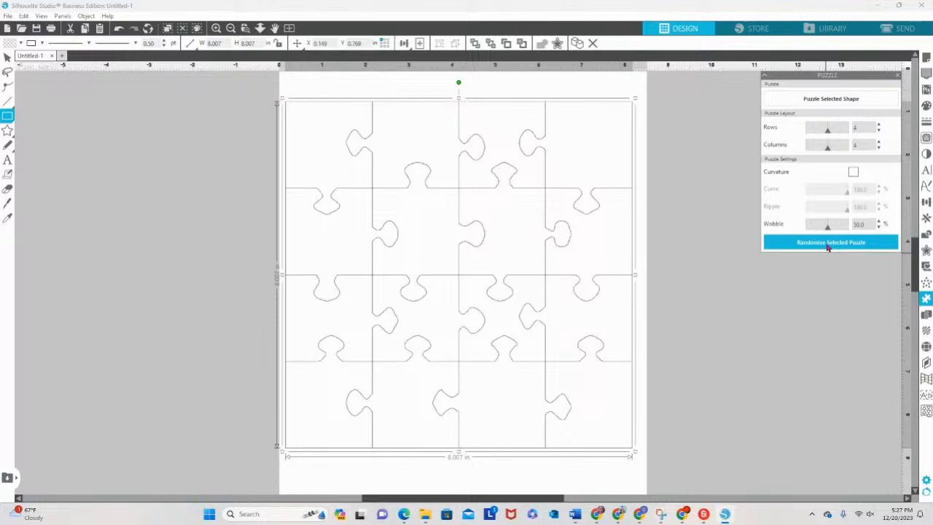
pyautogui.click(827, 247)
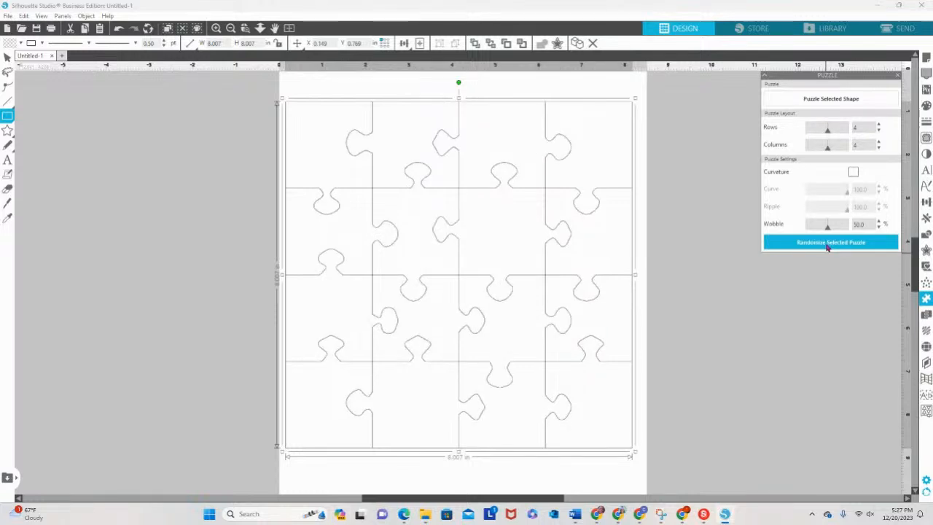
pyautogui.click(827, 246)
pyautogui.click(827, 246)
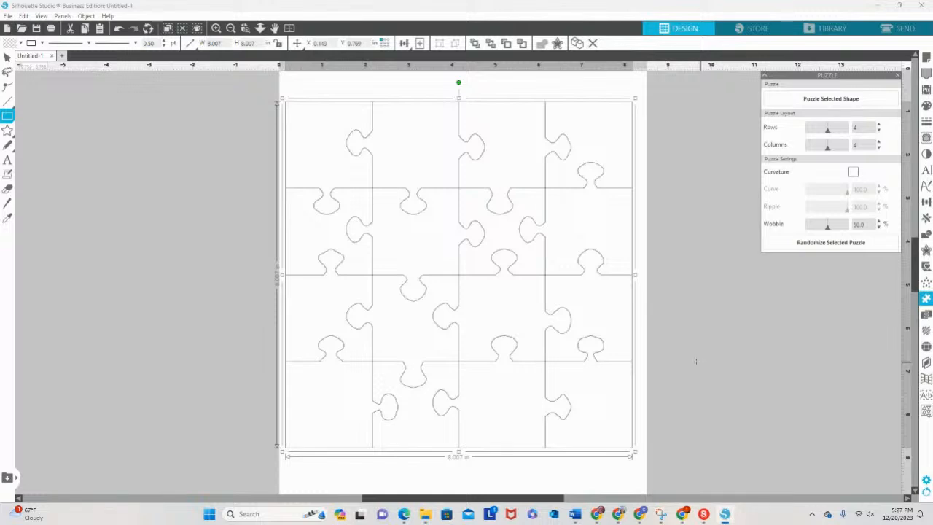
pyautogui.click(846, 243)
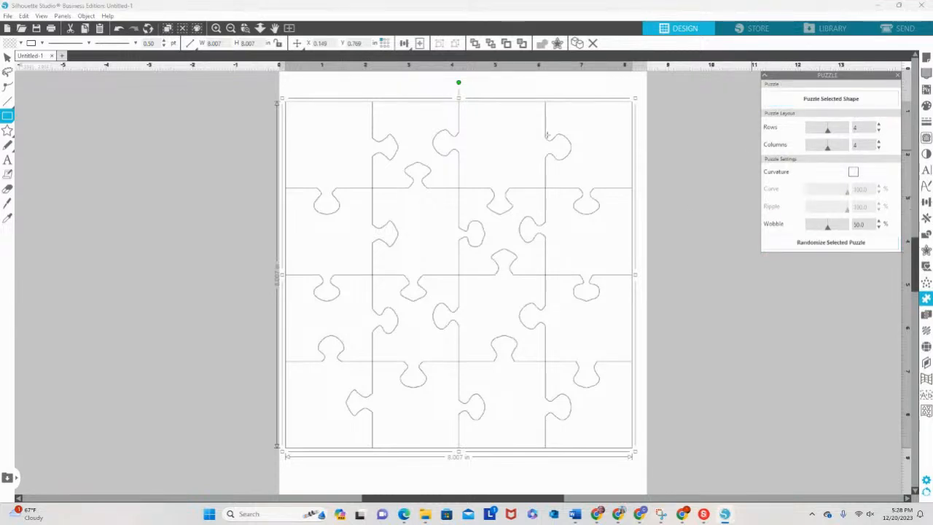
# Step: Increase the puzzle layout to 9 rows and 9 columns, raising both counts alternately
pyautogui.click(879, 125)
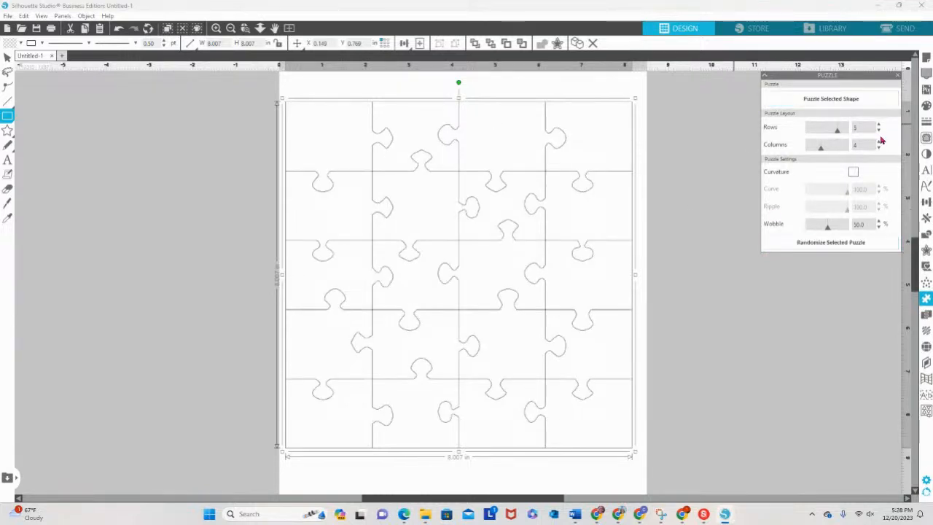
pyautogui.click(878, 143)
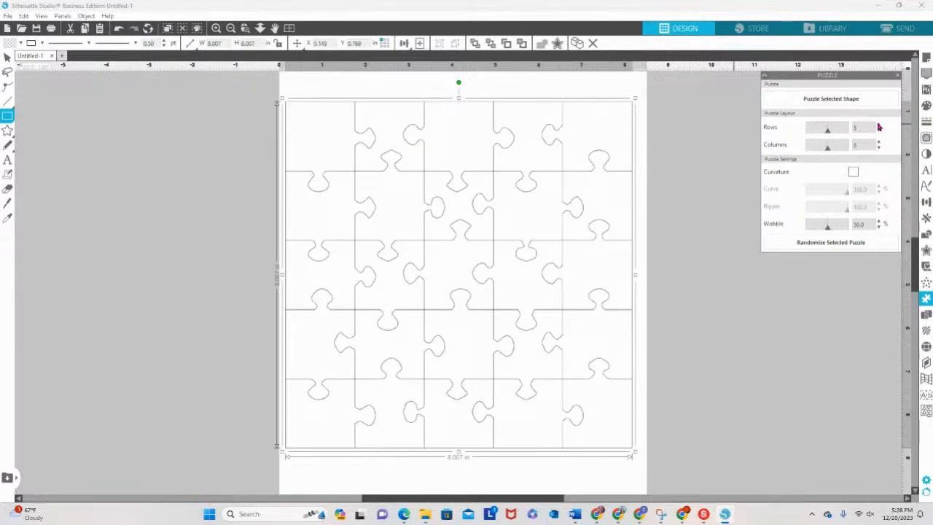
pyautogui.click(878, 126)
pyautogui.click(880, 142)
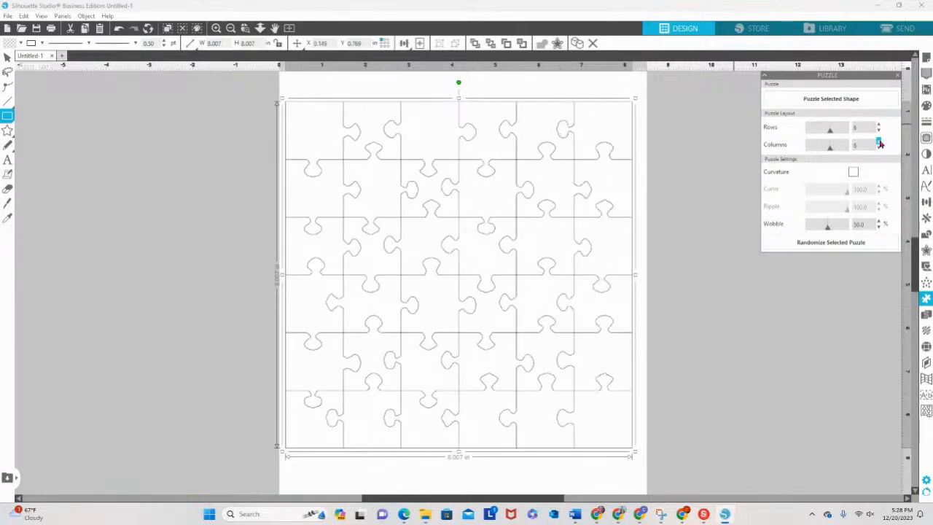
pyautogui.click(879, 127)
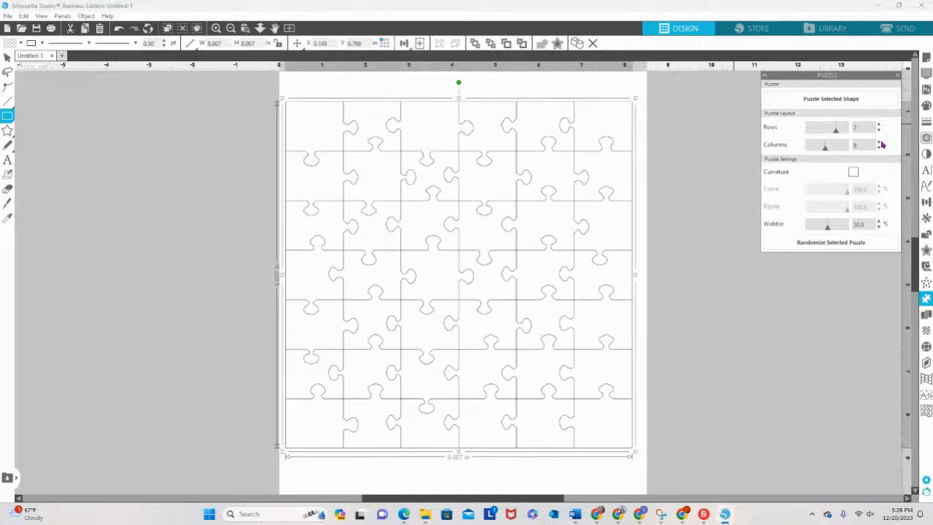
pyautogui.click(878, 143)
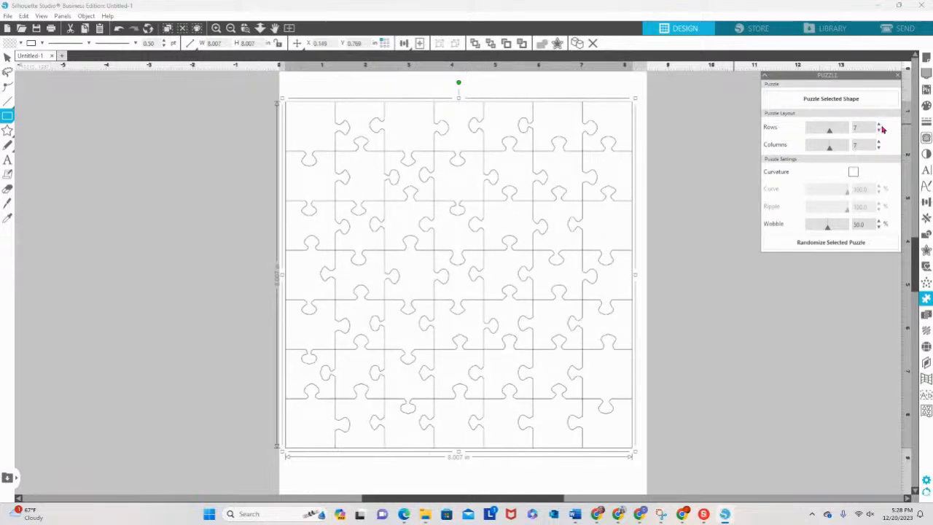
pyautogui.click(879, 126)
pyautogui.click(879, 143)
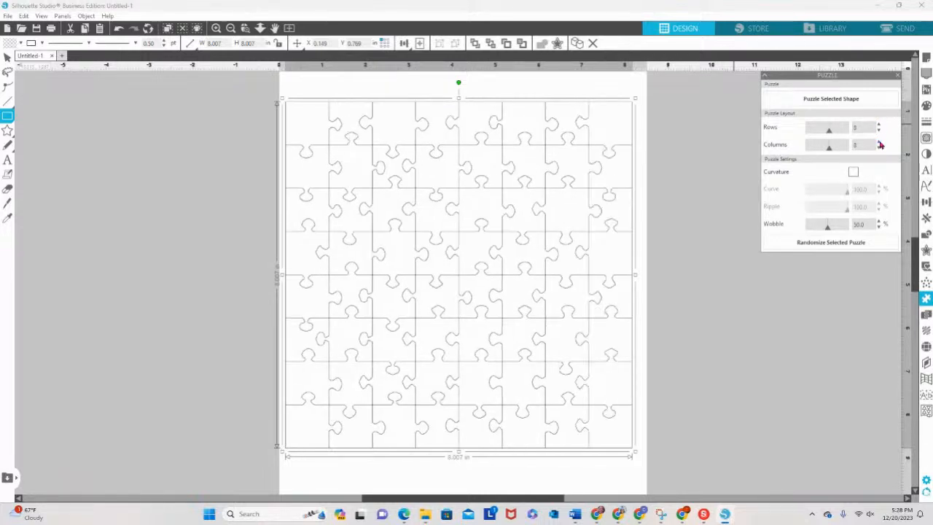
pyautogui.click(879, 126)
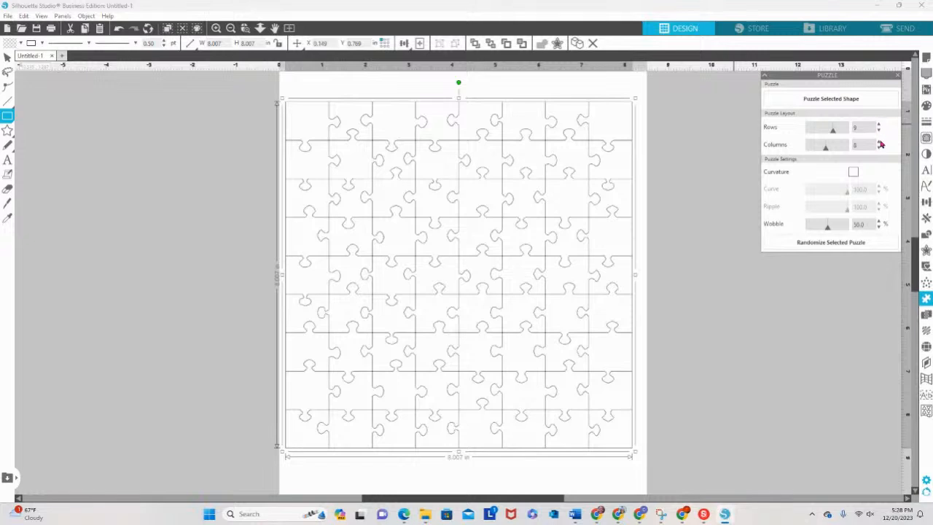
pyautogui.click(880, 143)
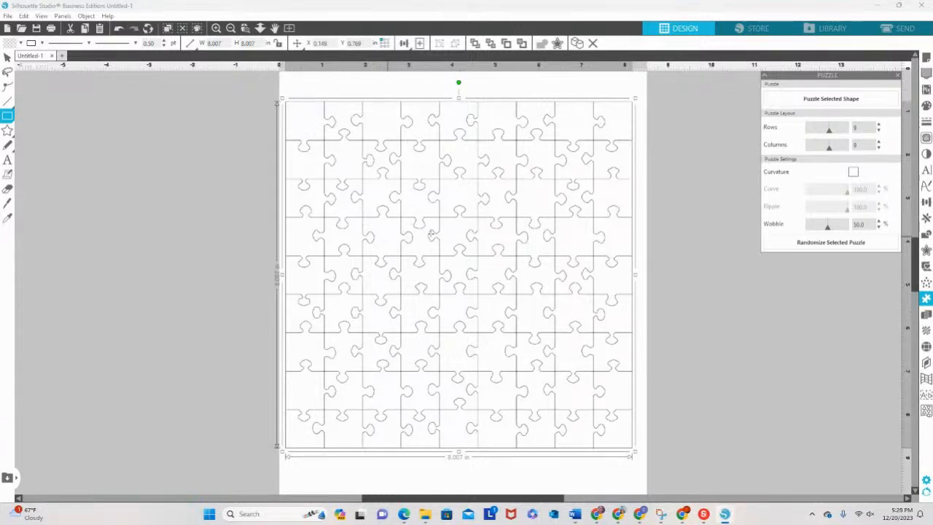
# Step: Increase the puzzle layout further to 13 rows and 13 columns
pyautogui.click(879, 124)
pyautogui.click(878, 140)
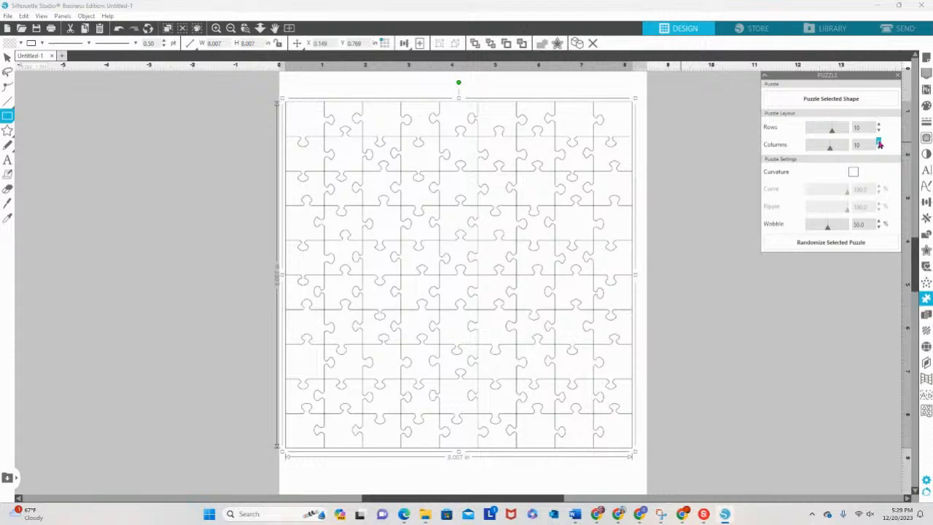
pyautogui.click(879, 125)
pyautogui.click(879, 141)
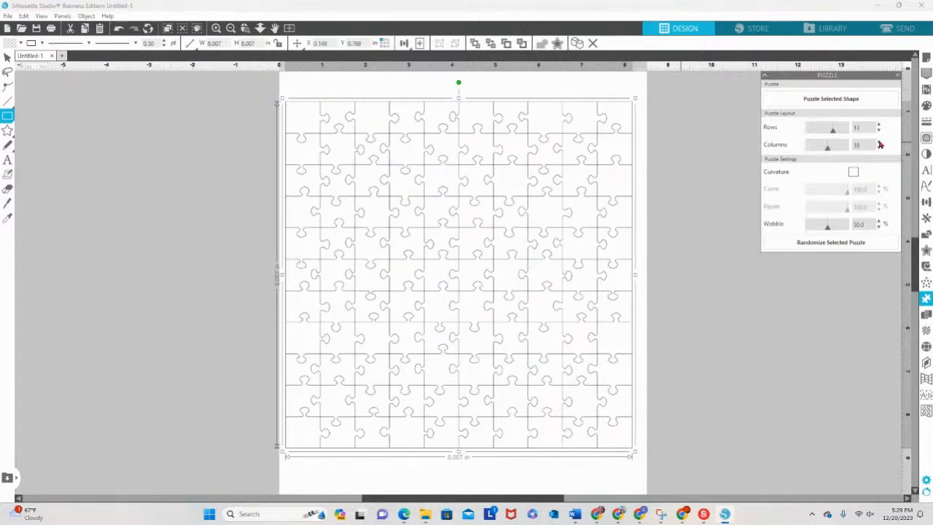
pyautogui.click(879, 125)
pyautogui.click(878, 142)
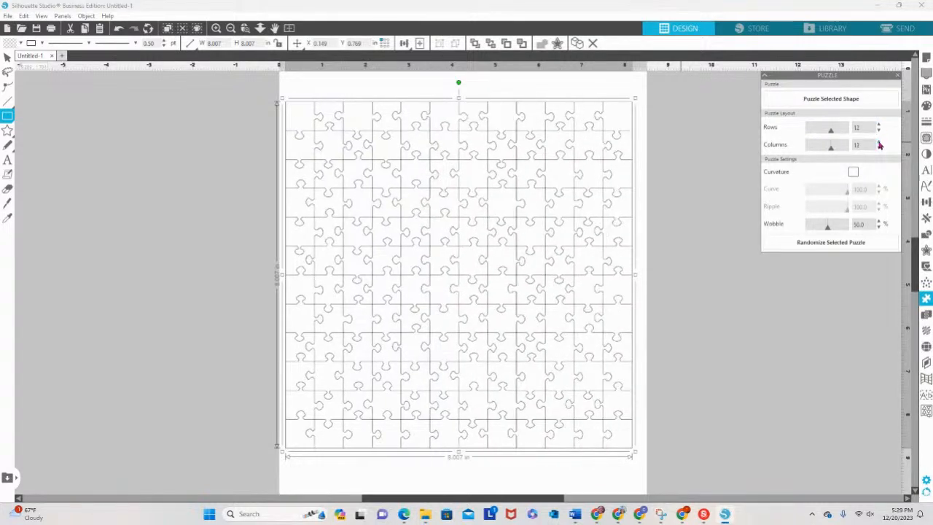
pyautogui.click(879, 125)
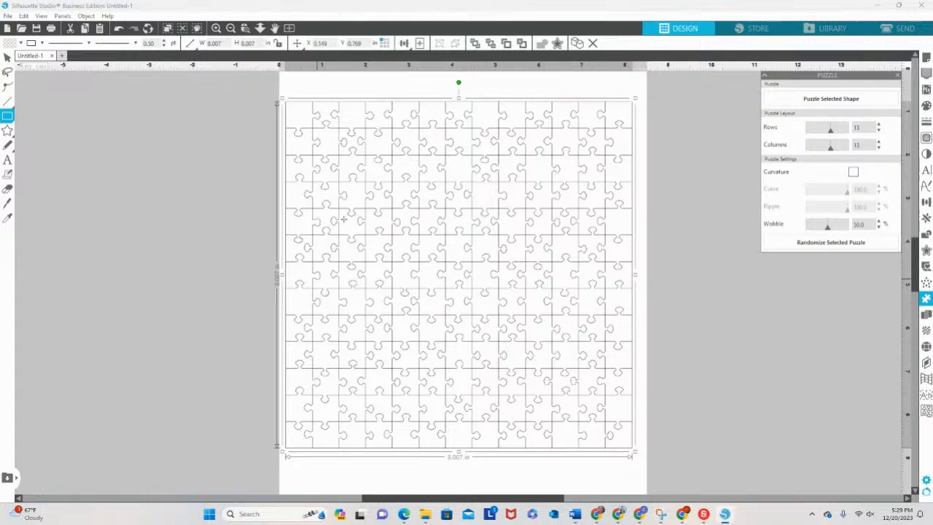
# Step: Reduce the puzzle layout to 5 rows and 5 columns
pyautogui.click(879, 148)
pyautogui.click(879, 148)
pyautogui.click(879, 148)
pyautogui.click(879, 148)
pyautogui.click(879, 148)
pyautogui.click(879, 148)
pyautogui.click(879, 148)
pyautogui.click(879, 148)
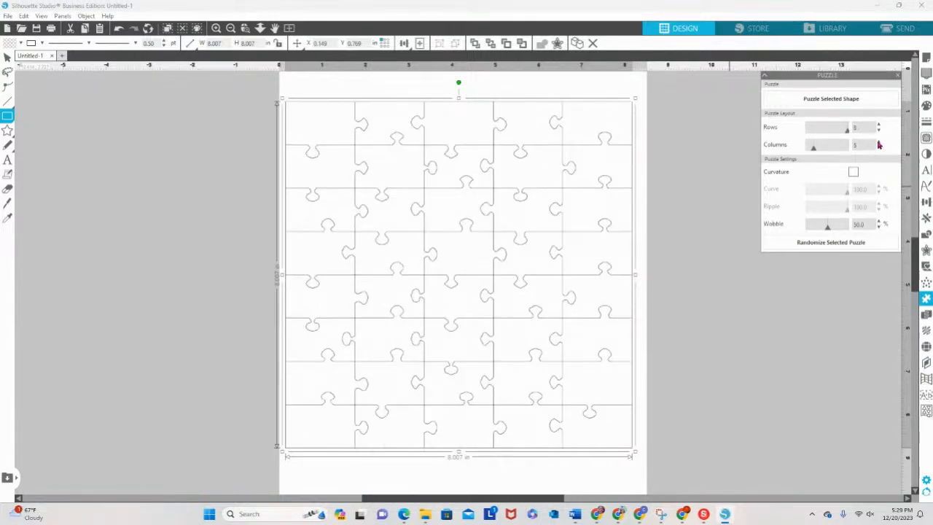
pyautogui.click(879, 131)
pyautogui.click(879, 131)
pyautogui.click(879, 131)
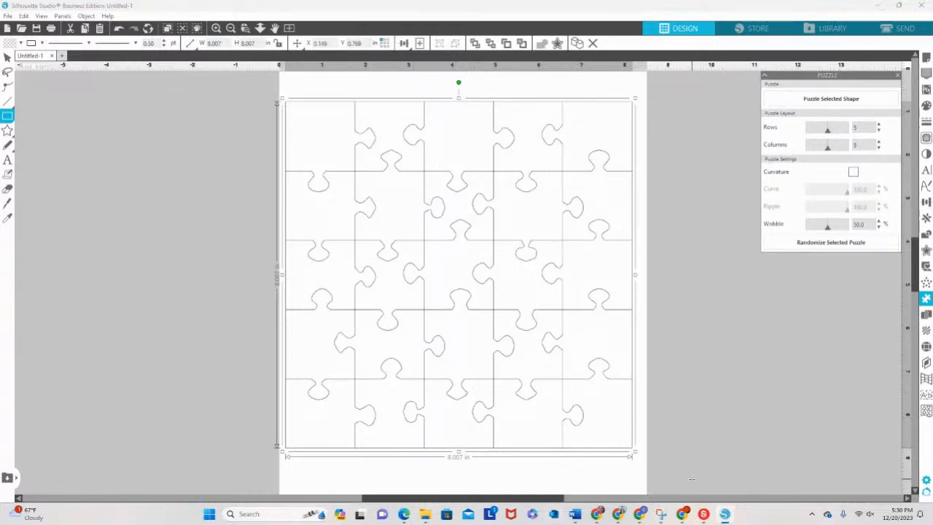
pyautogui.click(618, 514)
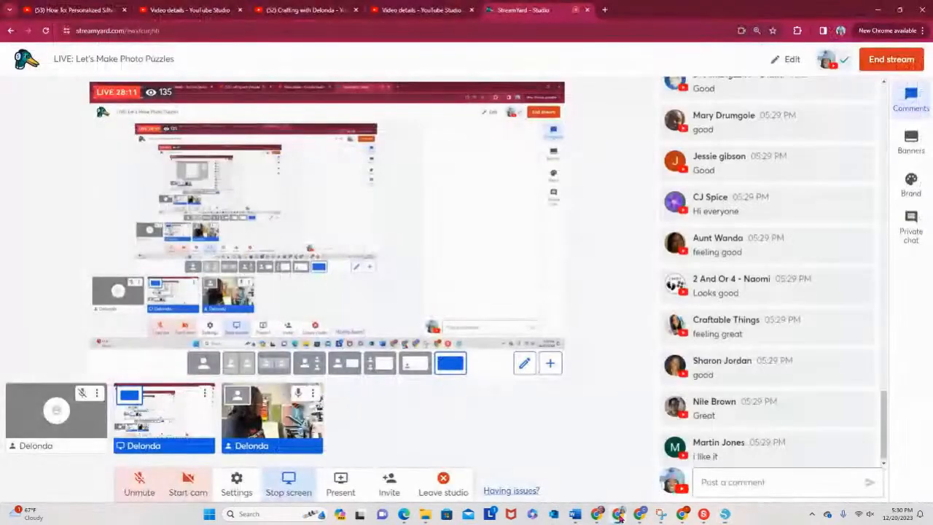
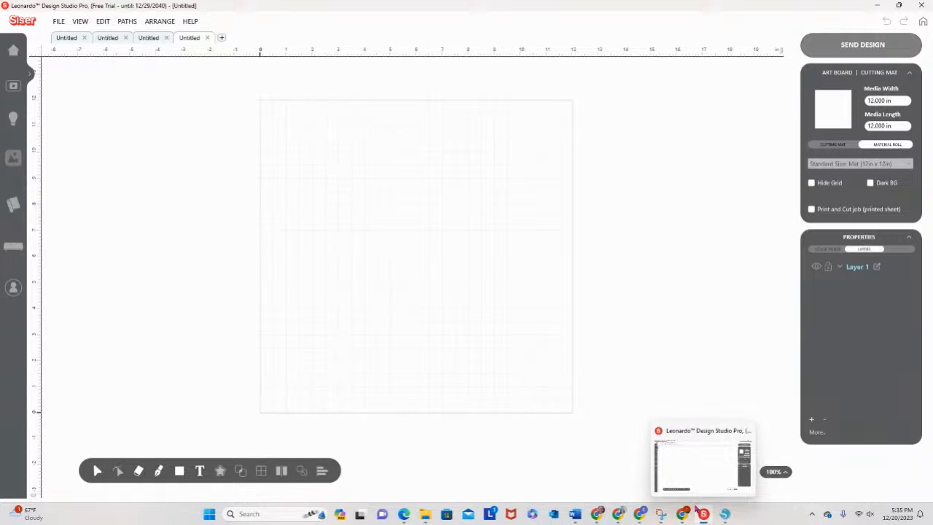
# Step: Open the 5 x 5 template file in Leonardo Design Studio as Cut only artwork with one color layer
pyautogui.click(57, 24)
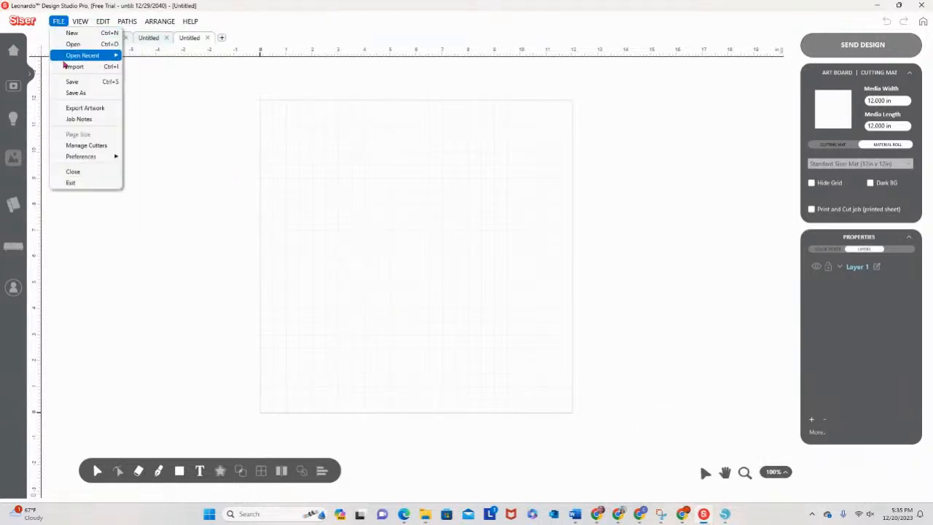
pyautogui.click(71, 45)
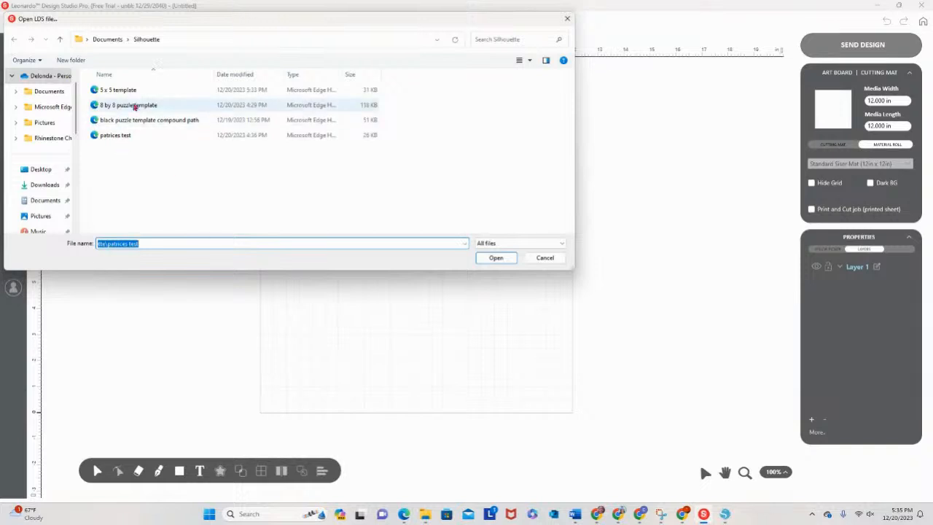
pyautogui.click(128, 93)
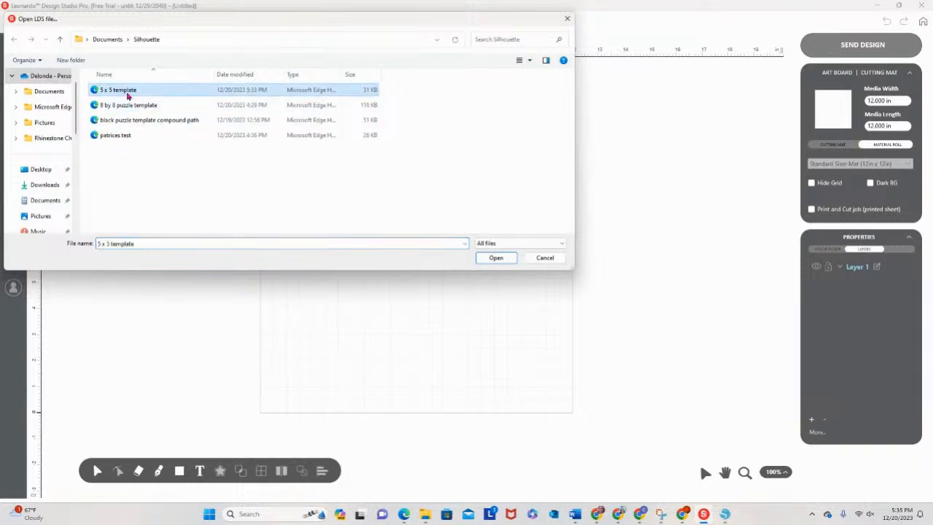
pyautogui.click(495, 258)
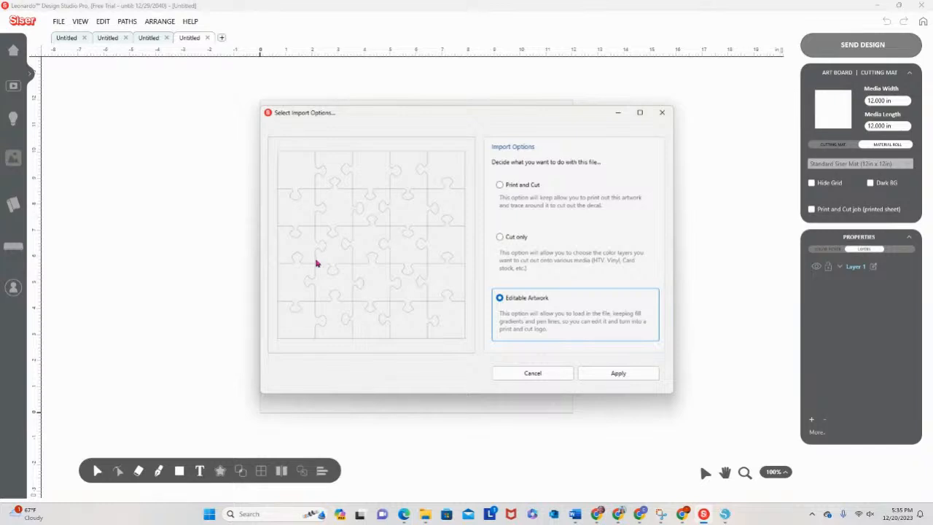
pyautogui.click(500, 239)
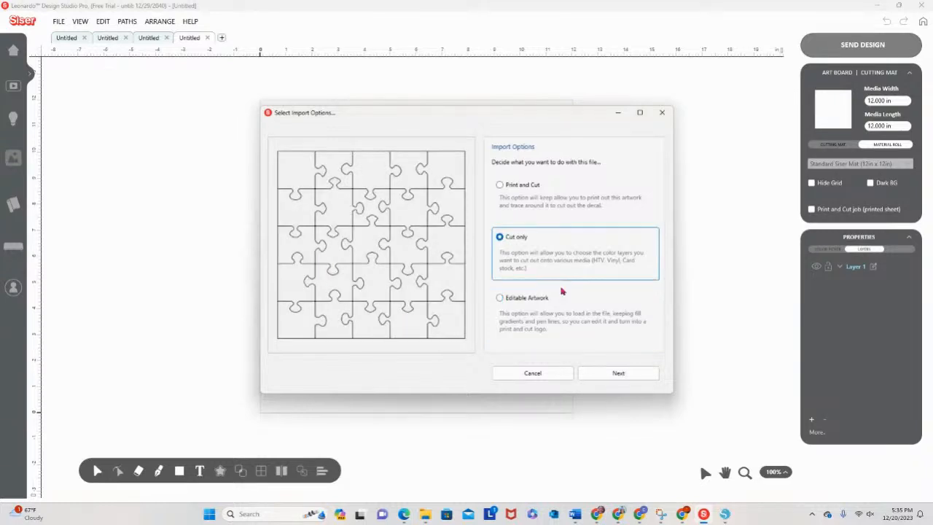
pyautogui.click(619, 374)
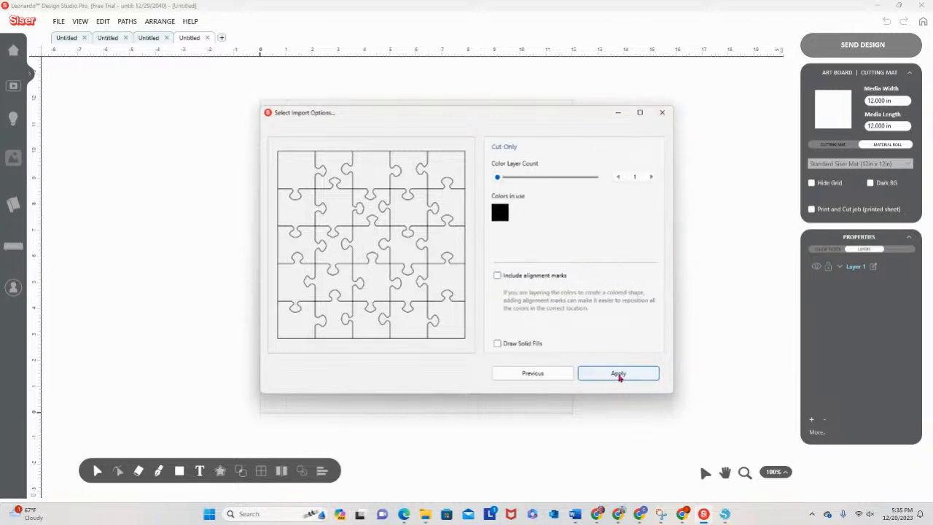
pyautogui.click(619, 377)
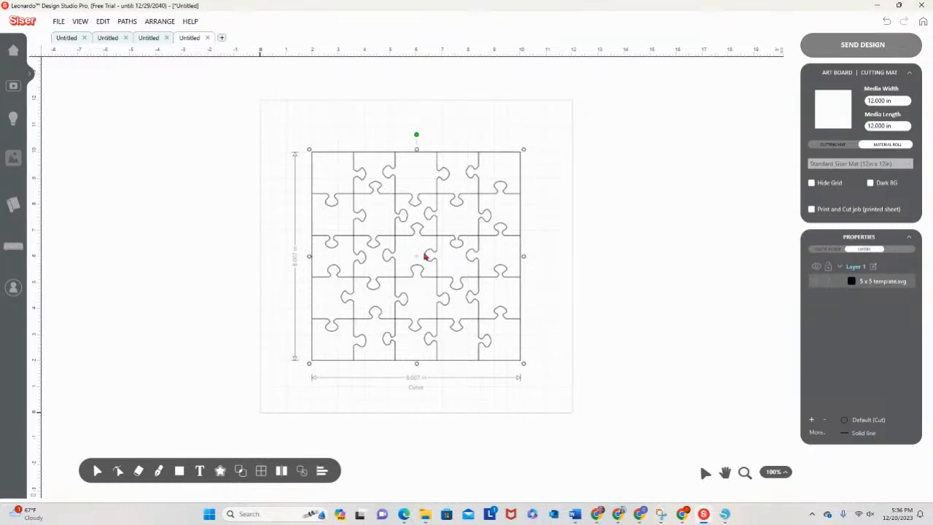
# Step: Send all artwork, with each color layer moved to origin, to the cutting workspace for a check, and return to the design
pyautogui.click(868, 46)
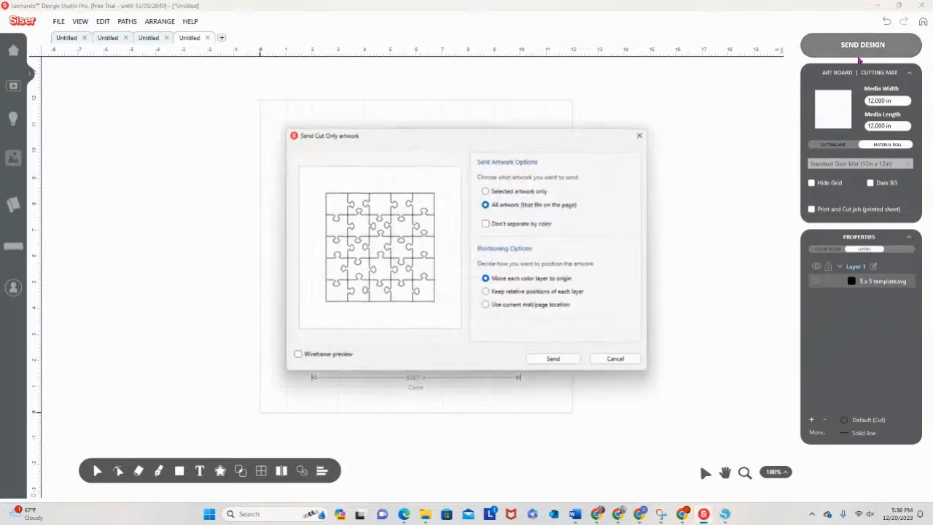
pyautogui.click(558, 358)
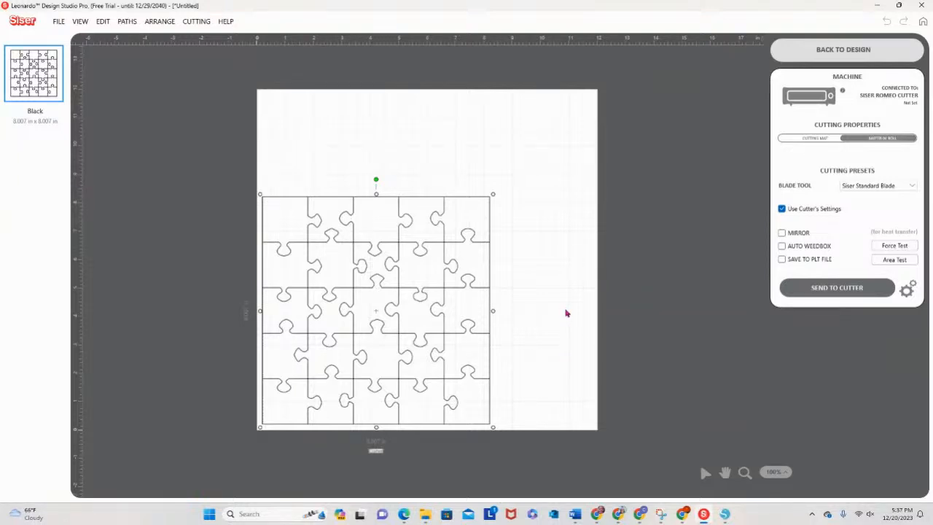
pyautogui.click(845, 53)
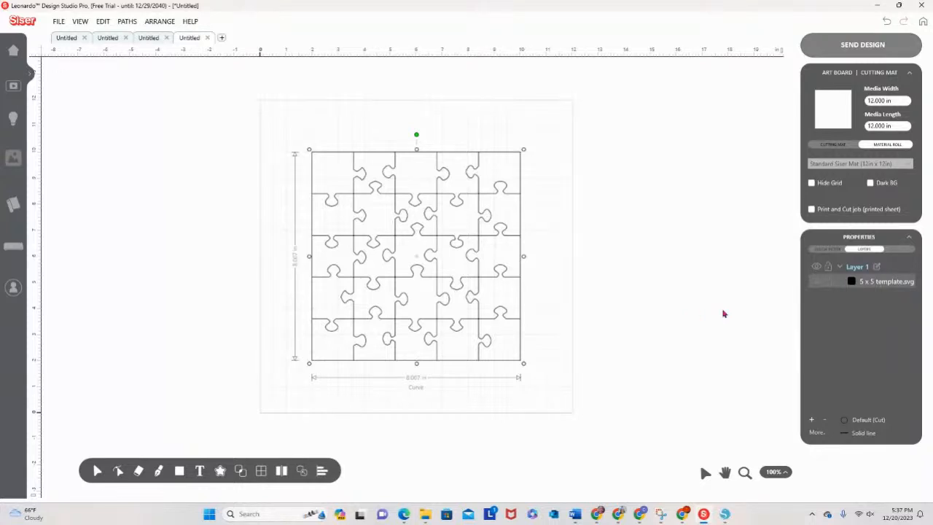
# Step: Assign the Cut tool to the 5 x 5 template.svg object in Layer 1
pyautogui.click(841, 284)
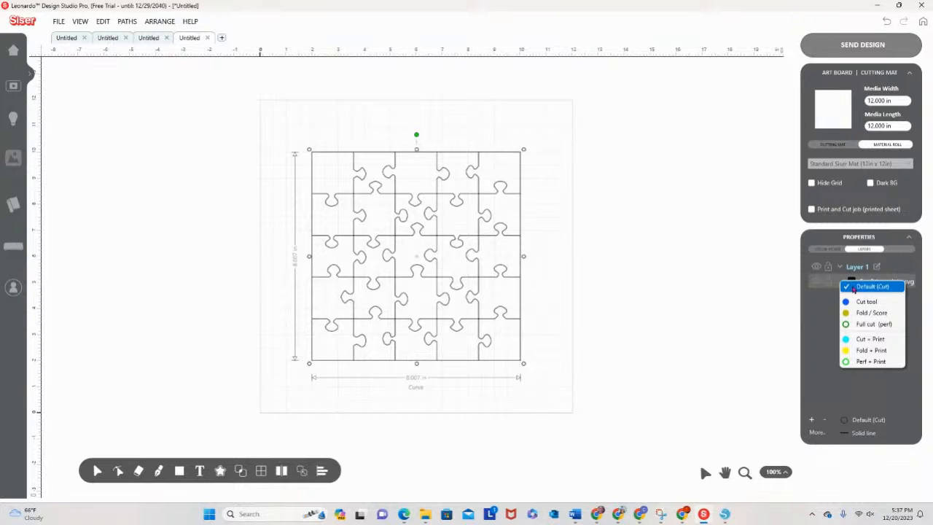
pyautogui.click(858, 303)
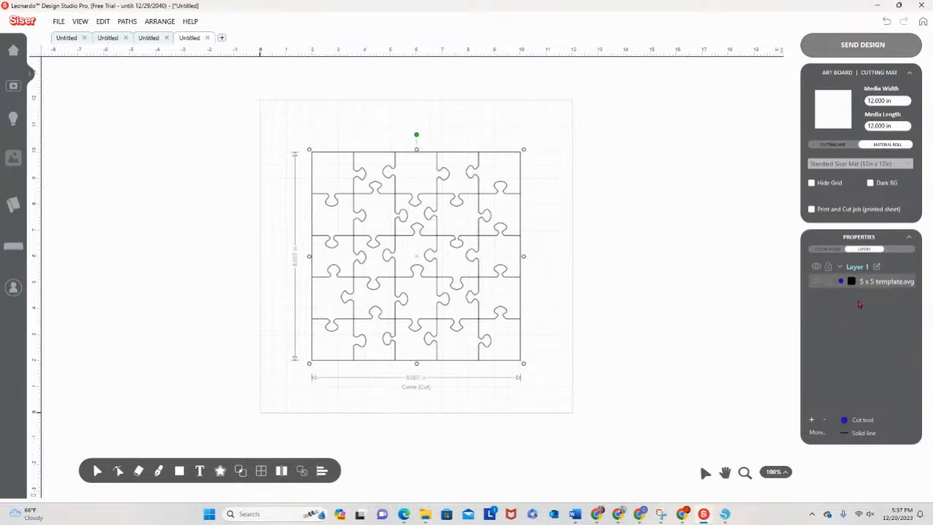
# Step: Open the photo named jumping from the Family Photos 2023 folder in Documents
pyautogui.click(58, 22)
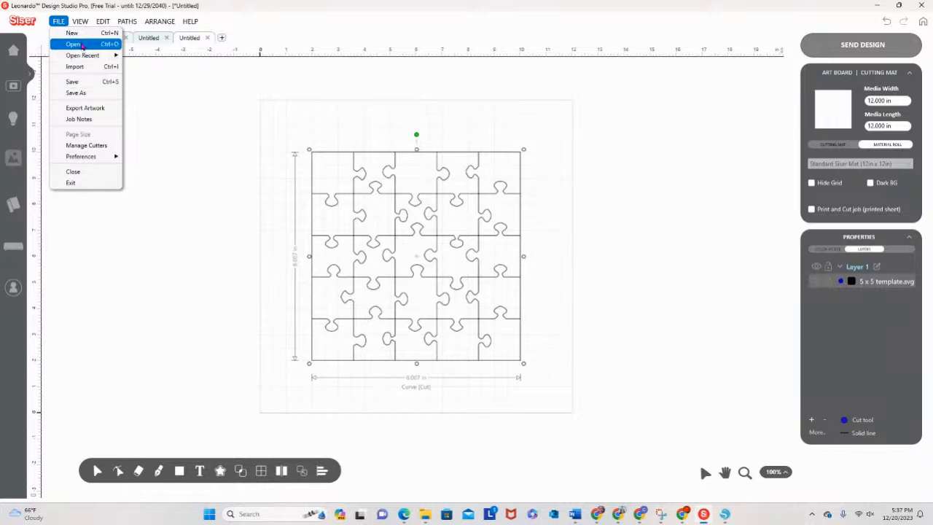
pyautogui.click(77, 45)
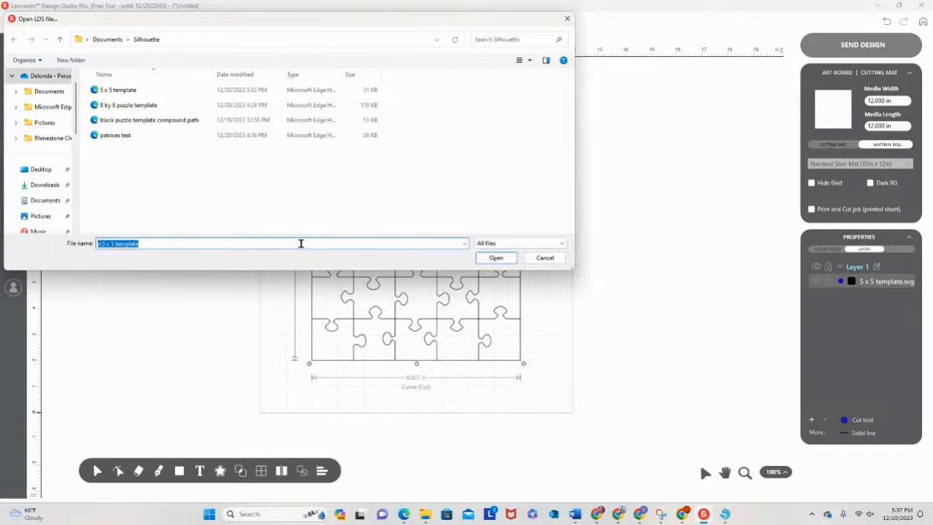
pyautogui.click(40, 201)
pyautogui.scroll(5, 167, 182)
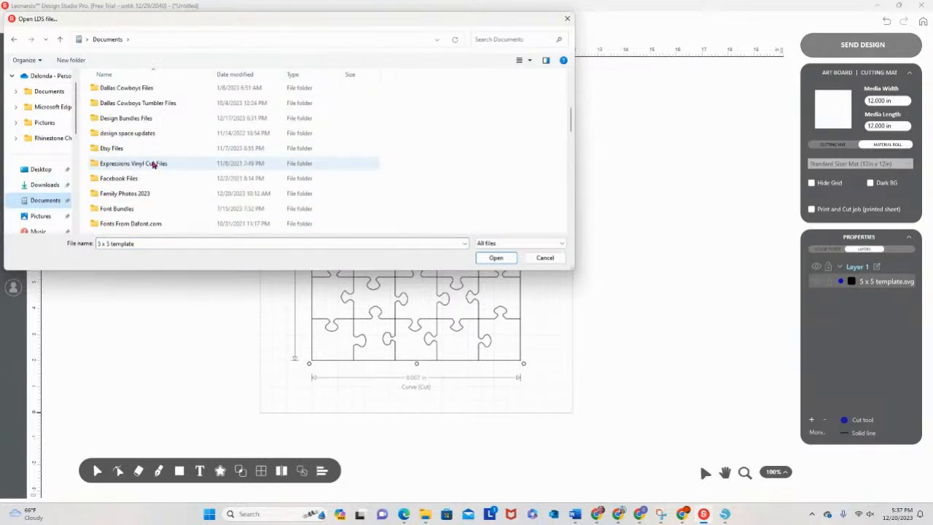
pyautogui.doubleClick(124, 194)
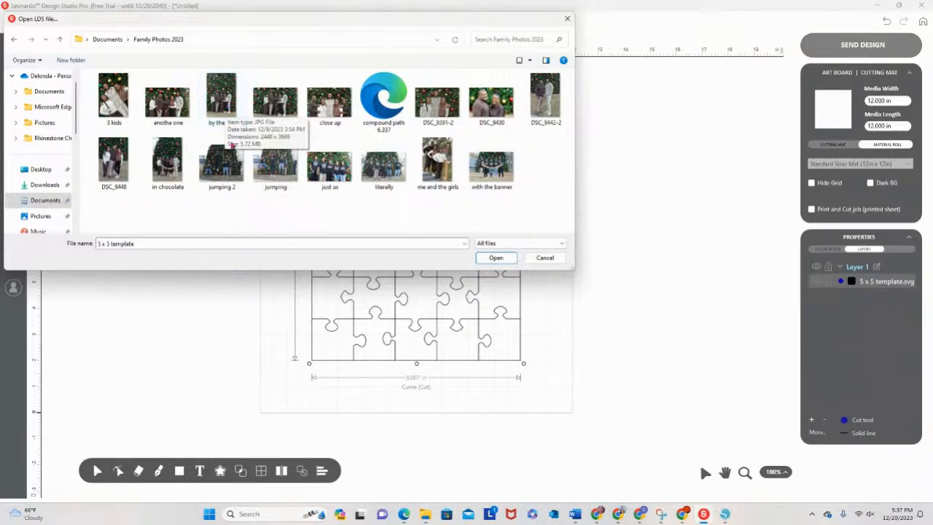
pyautogui.click(275, 164)
pyautogui.click(498, 261)
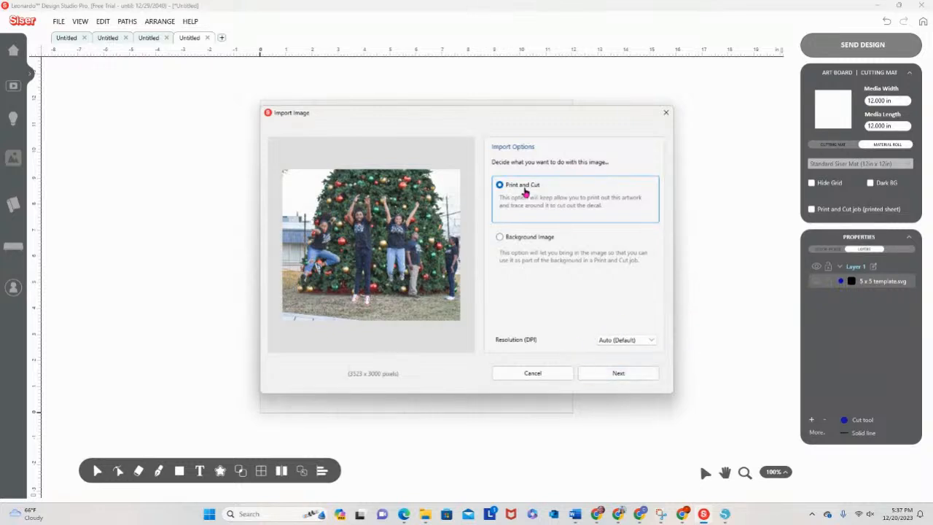
# Step: Import the photo as Print and Cut with mask tolerance 25, excluding holes from the traced contours and leaving the artwork unclipped
pyautogui.click(618, 375)
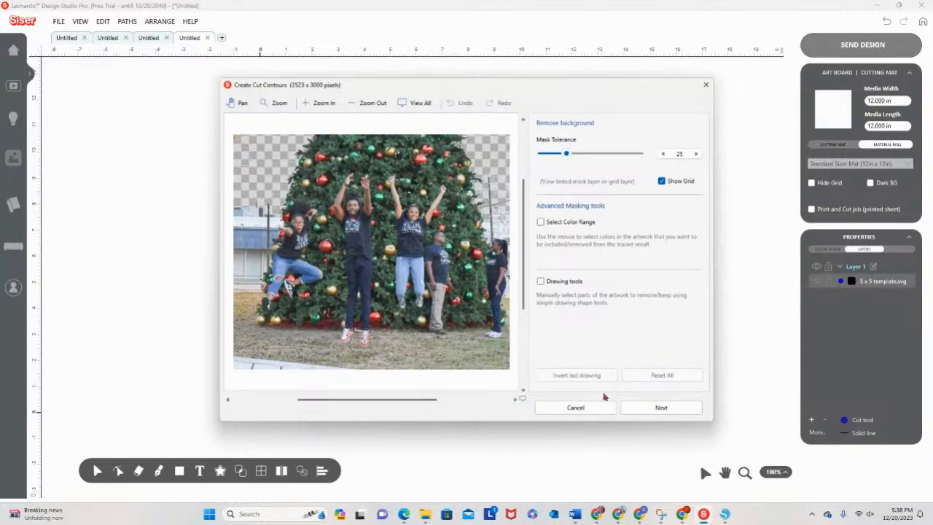
pyautogui.click(659, 409)
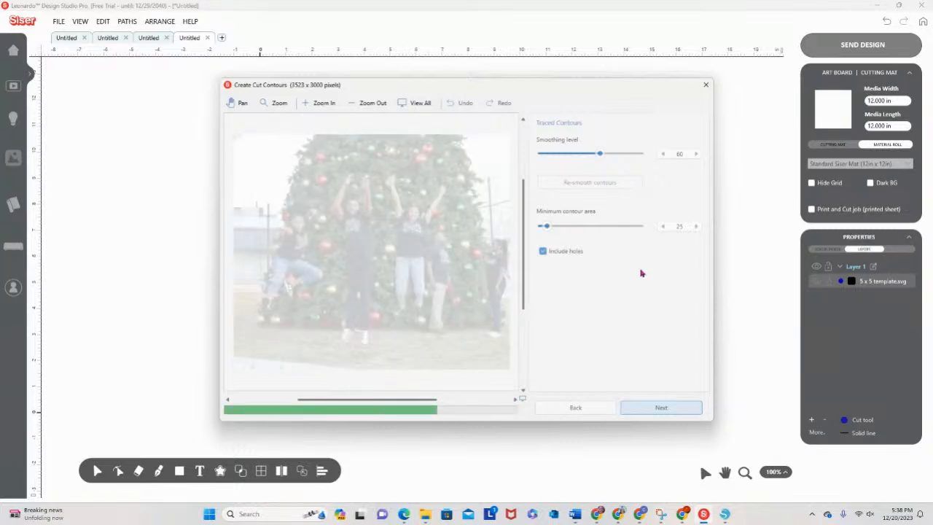
pyautogui.click(543, 251)
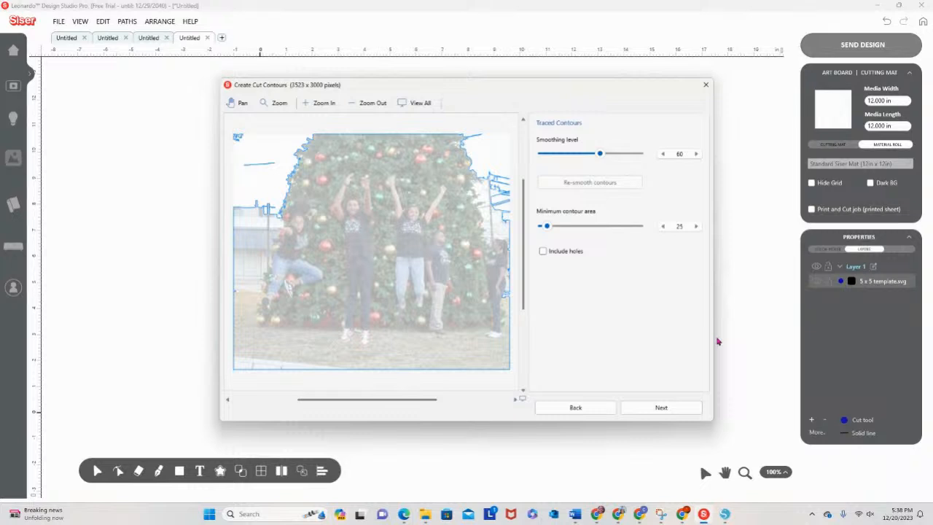
pyautogui.click(655, 408)
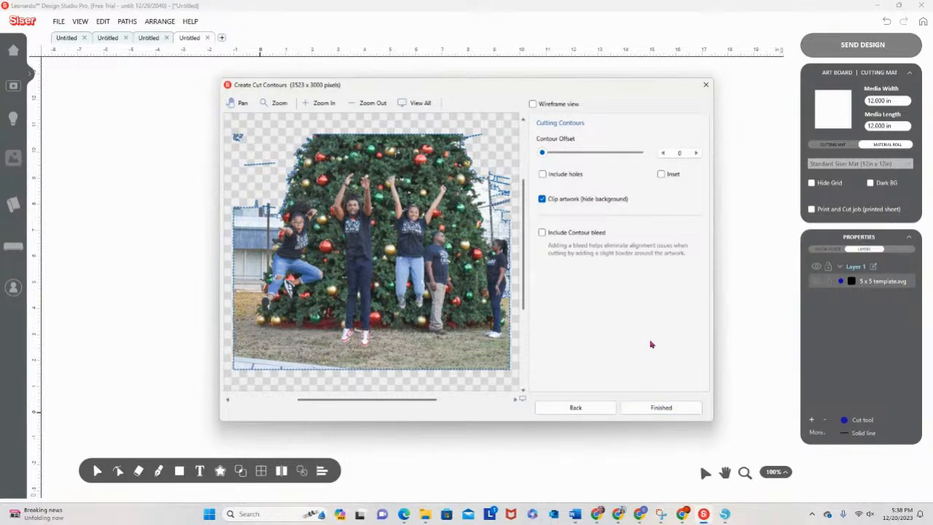
pyautogui.click(542, 200)
pyautogui.click(541, 199)
pyautogui.click(542, 199)
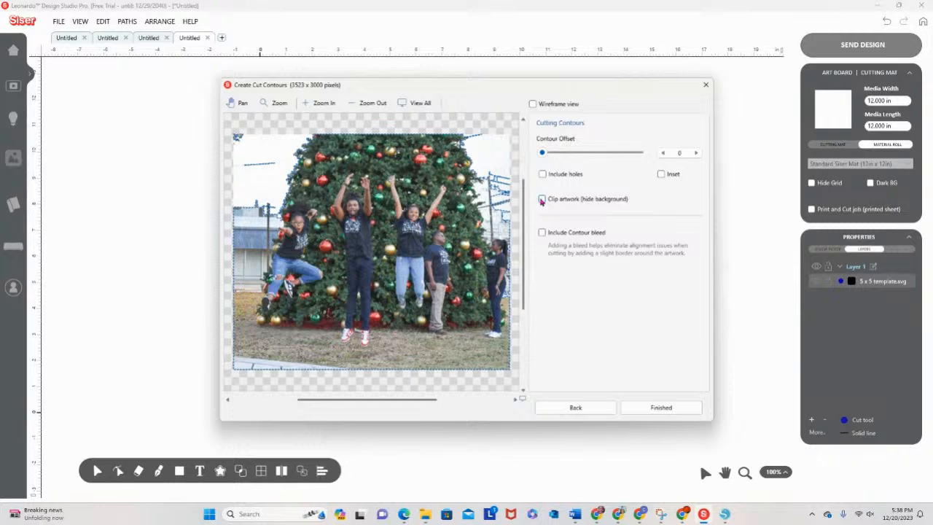
pyautogui.click(658, 408)
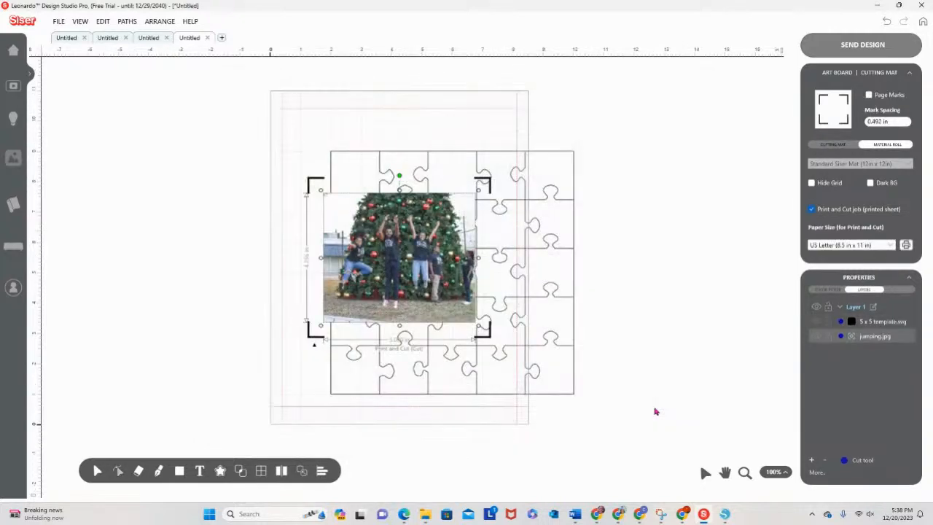
pyautogui.click(663, 397)
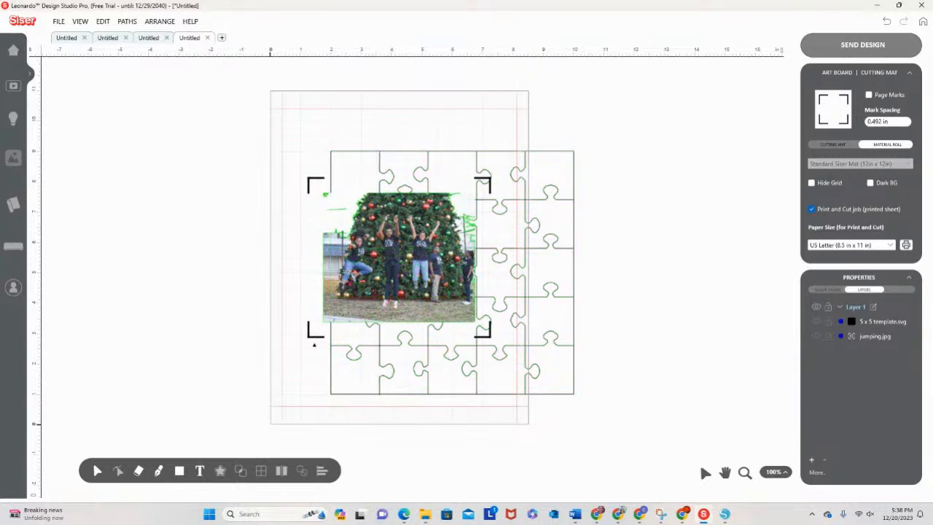
# Step: Move the photo off the page to its left and place a 2 in square in the page's upper-left corner
pyautogui.moveTo(328, 313); pyautogui.dragTo(125, 281)
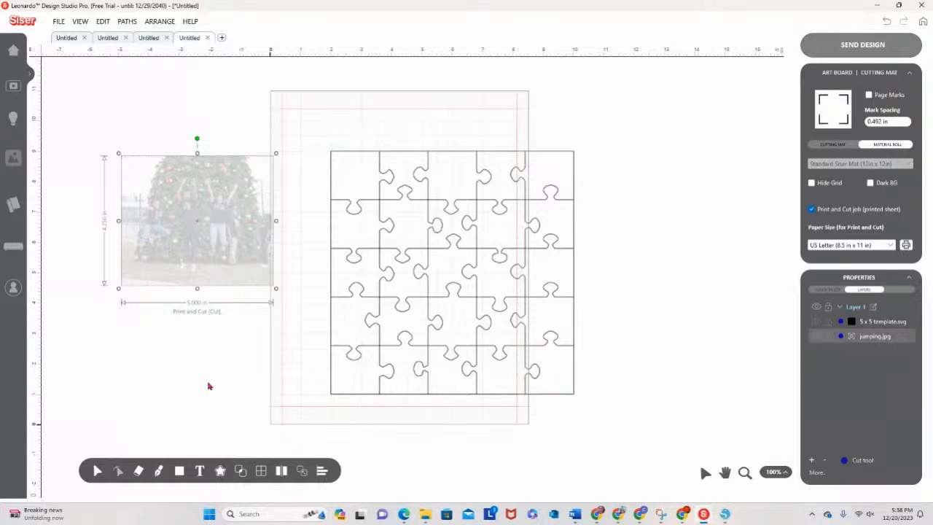
pyautogui.moveTo(179, 470)
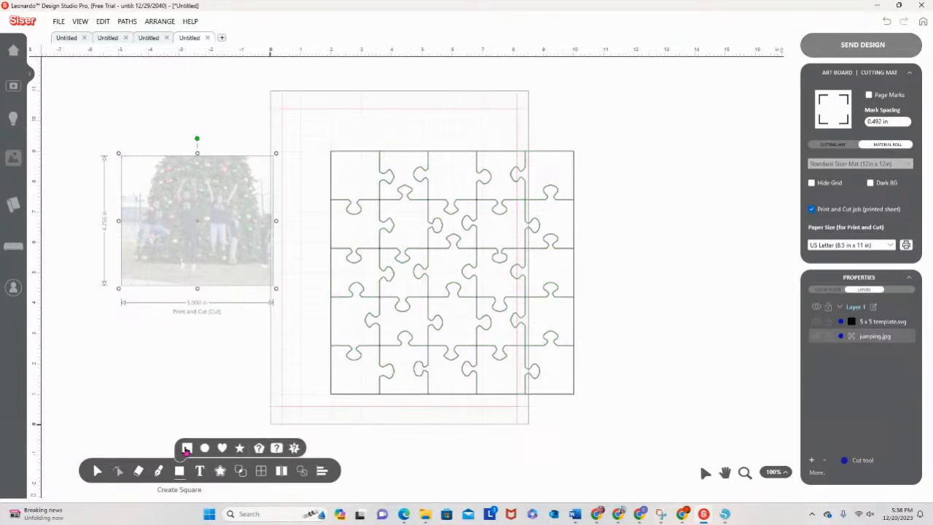
pyautogui.click(187, 449)
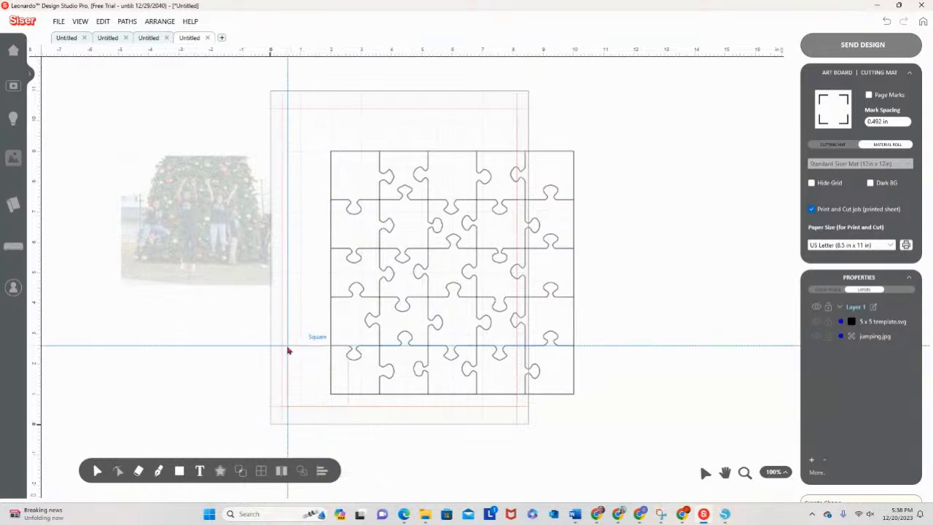
pyautogui.click(281, 97)
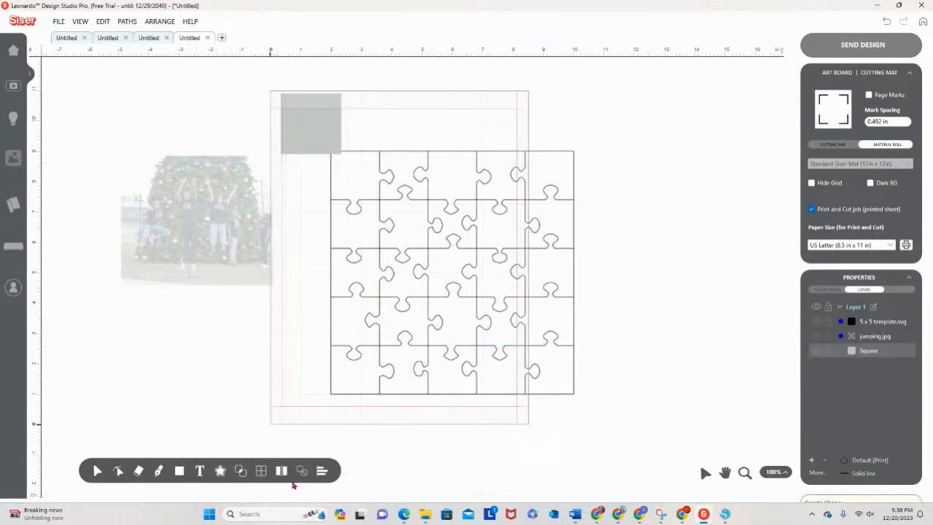
pyautogui.click(300, 470)
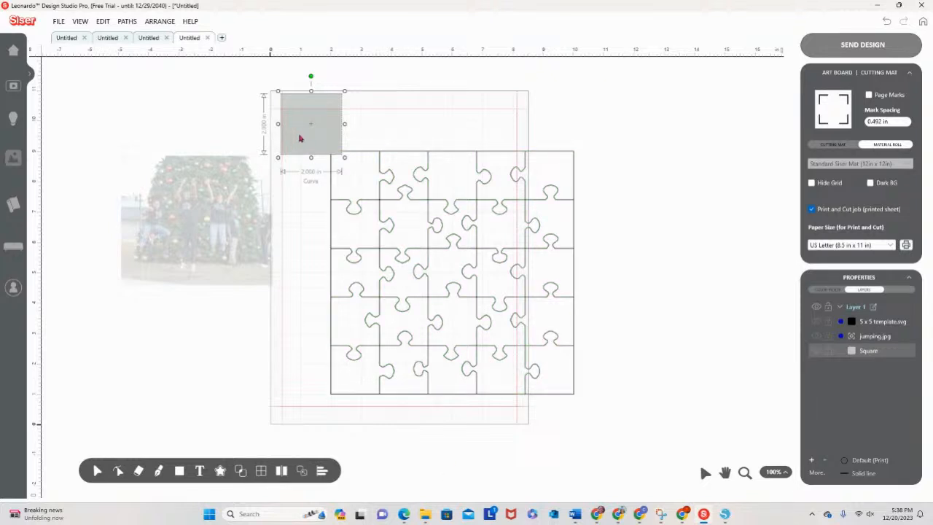
# Step: Move the puzzle template toward the right so that most of it lies beside the page, clear of the square
pyautogui.click(469, 281)
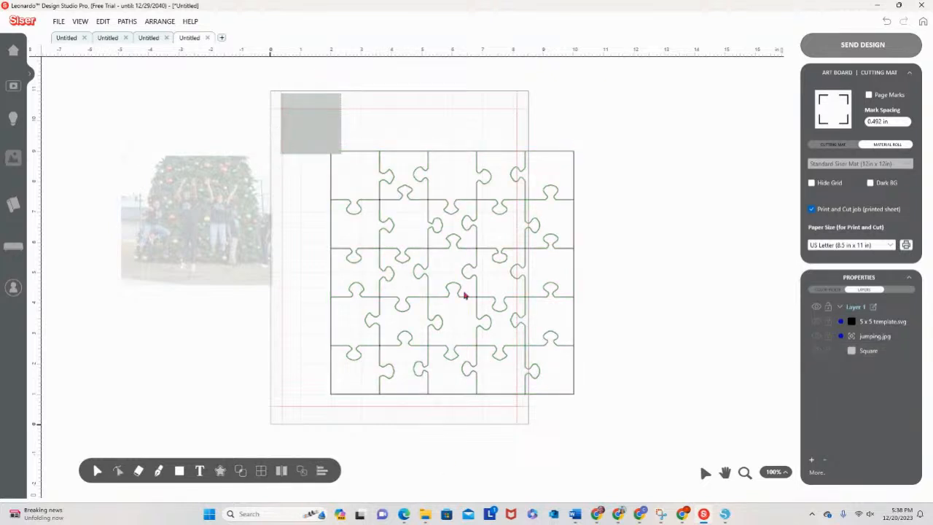
pyautogui.moveTo(452, 293); pyautogui.dragTo(545, 277)
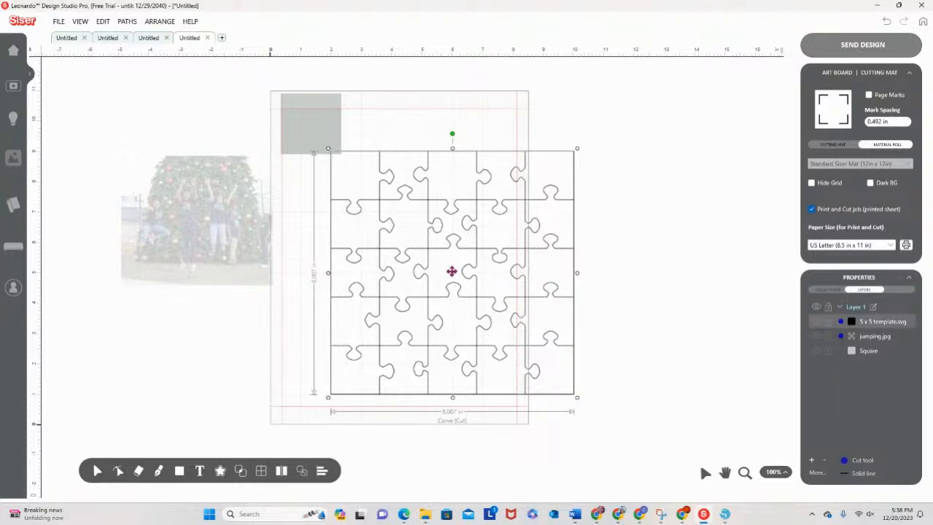
pyautogui.moveTo(452, 272); pyautogui.dragTo(587, 241)
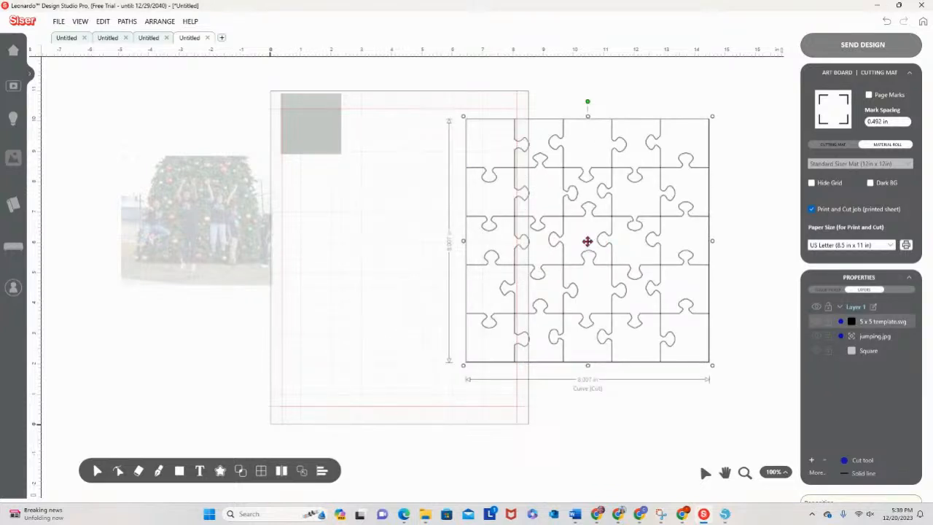
# Step: Set the gray square's width to 8.007 in
pyautogui.click(314, 131)
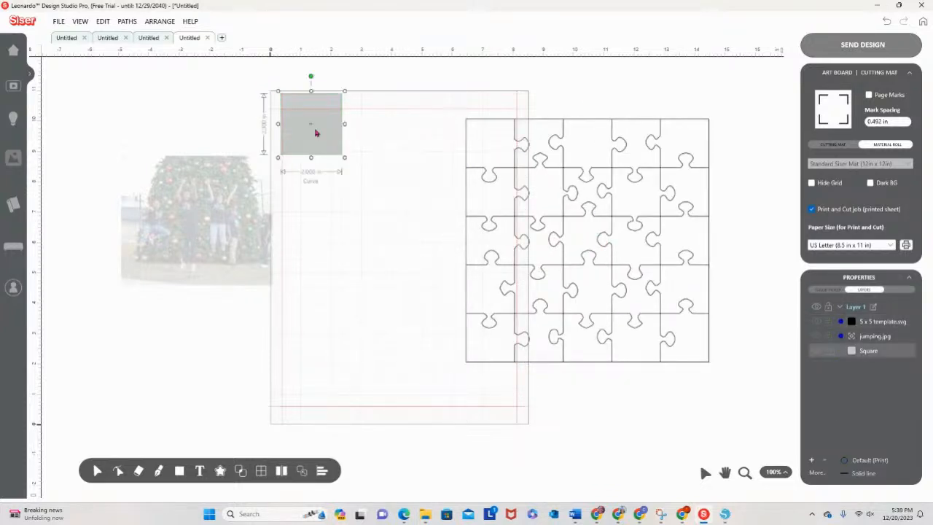
pyautogui.click(823, 290)
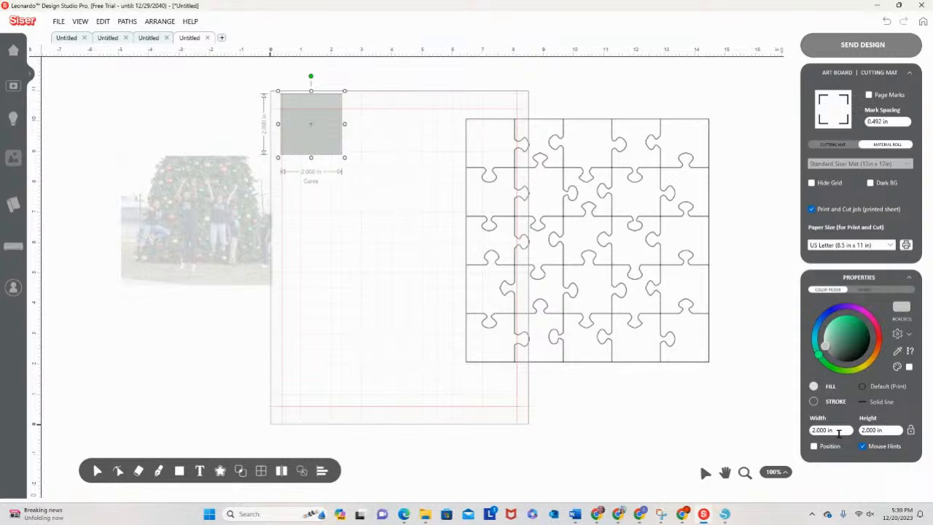
pyautogui.moveTo(840, 434); pyautogui.dragTo(776, 434)
pyautogui.write('6')
pyautogui.write('.007')
pyautogui.press('Return')
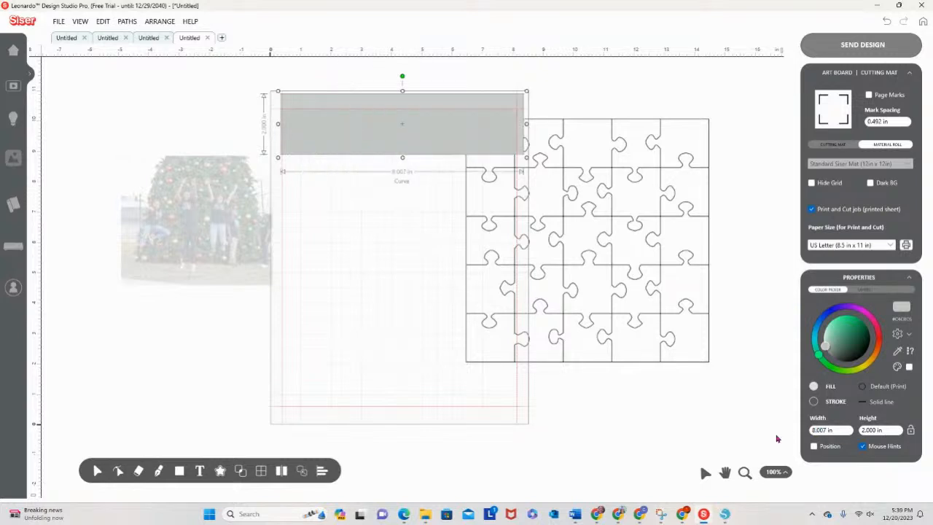
# Step: Set the gray square's height to 8.007 in
pyautogui.moveTo(894, 430); pyautogui.dragTo(826, 430)
pyautogui.write('8.007')
pyautogui.press('Return')
pyautogui.click(258, 331)
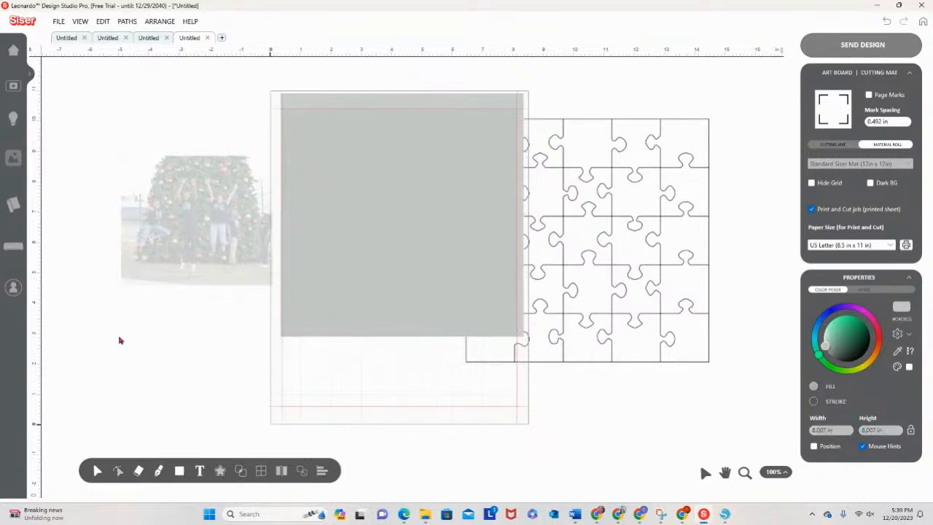
# Step: Move the photo onto the upper part of the page and the gray square mostly off the page's left side
pyautogui.moveTo(325, 250); pyautogui.dragTo(285, 247)
pyautogui.click(197, 216)
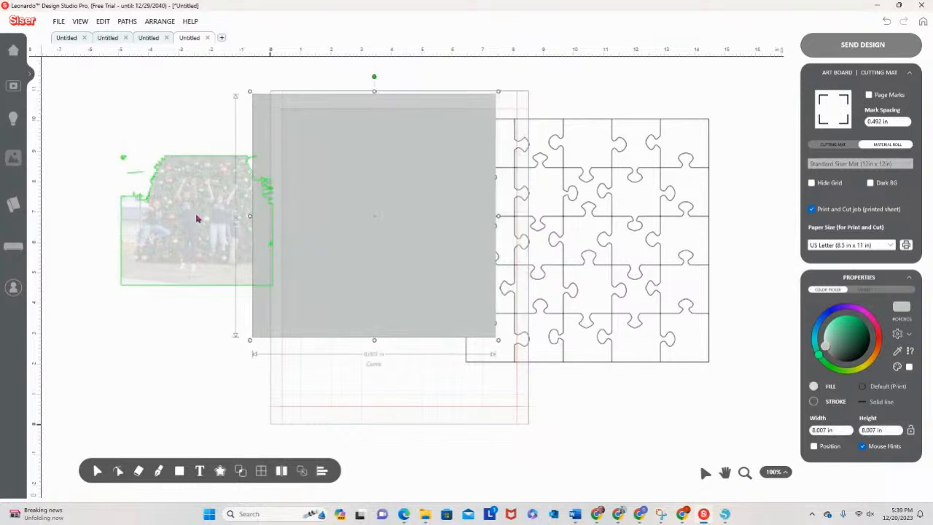
pyautogui.moveTo(210, 212); pyautogui.dragTo(160, 229)
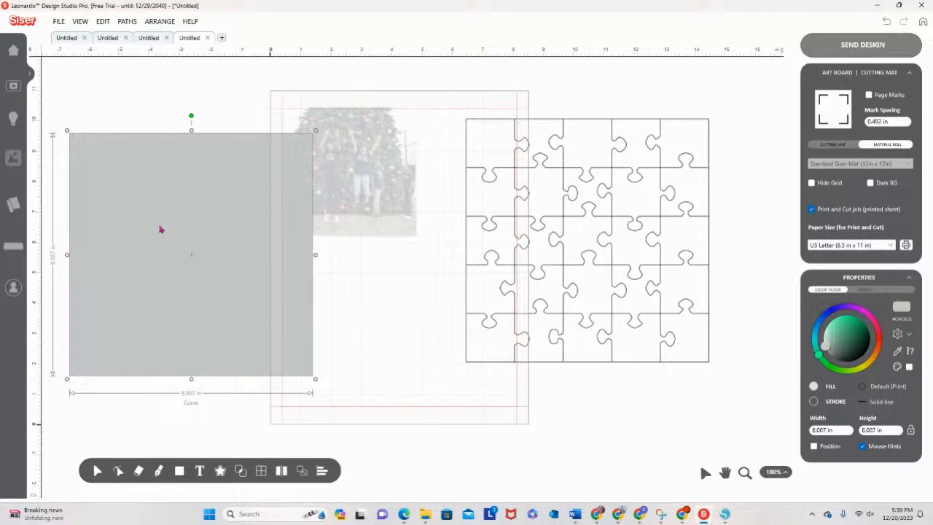
# Step: Bring the photo to the front of the stacking order
pyautogui.click(377, 171)
pyautogui.rightClick(364, 186)
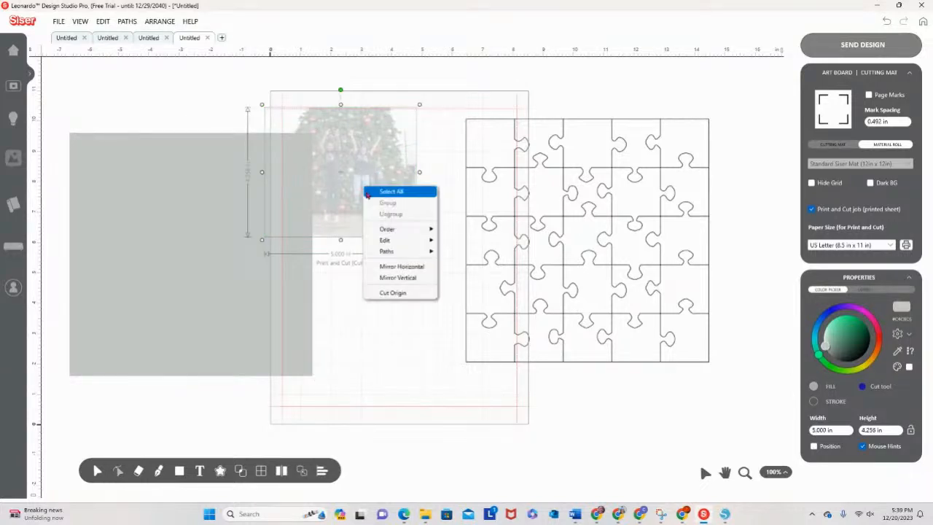
pyautogui.moveTo(385, 254)
pyautogui.moveTo(399, 231)
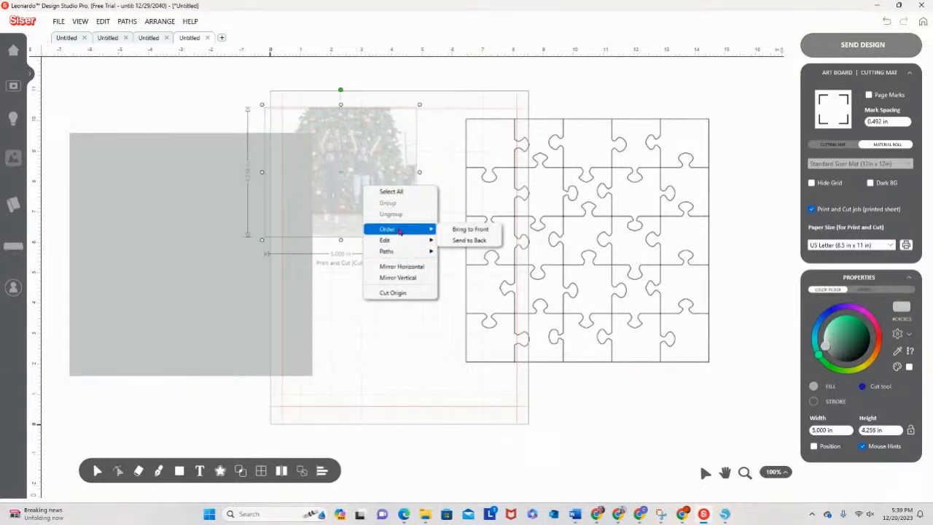
pyautogui.click(456, 229)
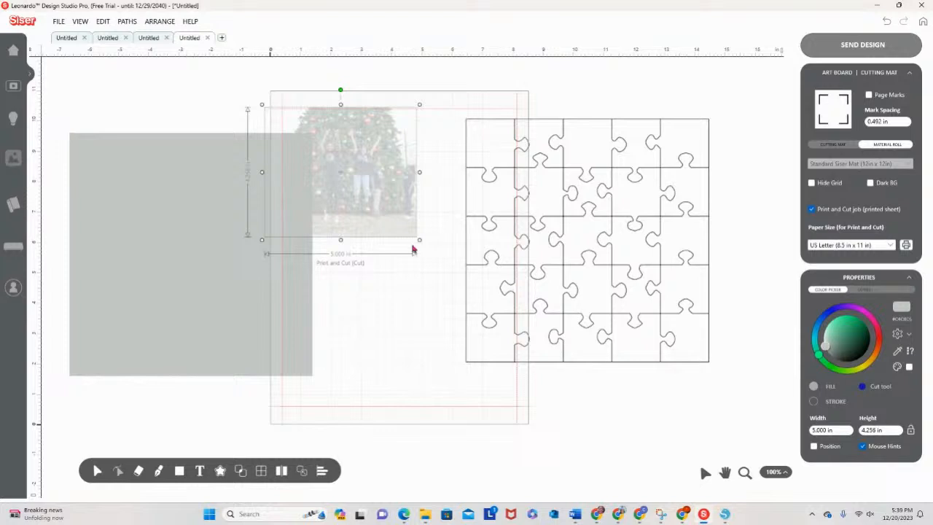
# Step: Move the puzzle template well clear of the page's right side and enlarge the photo proportionally to about 10.6 x 9.0 in
pyautogui.moveTo(564, 232); pyautogui.dragTo(801, 248)
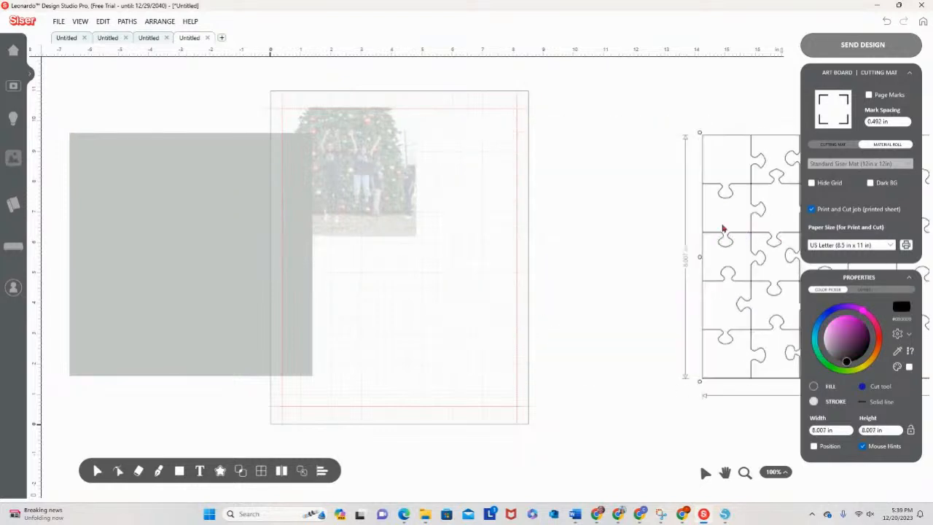
pyautogui.click(387, 179)
pyautogui.moveTo(416, 236); pyautogui.dragTo(598, 395)
# Step: Place the gray square over the family in the photo and shrink the photo around it to about 9.59 x 8.23 in
pyautogui.click(161, 258)
pyautogui.moveTo(160, 257); pyautogui.dragTo(414, 252)
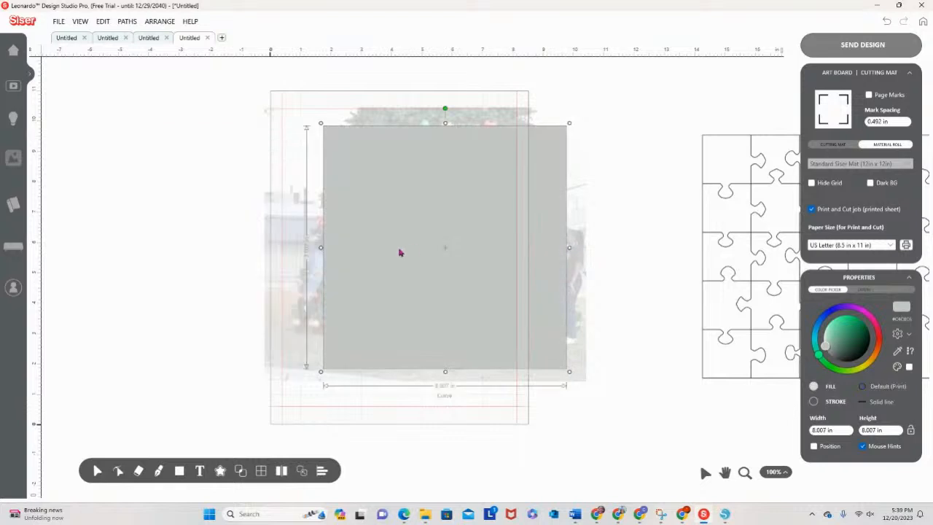
pyautogui.click(586, 381)
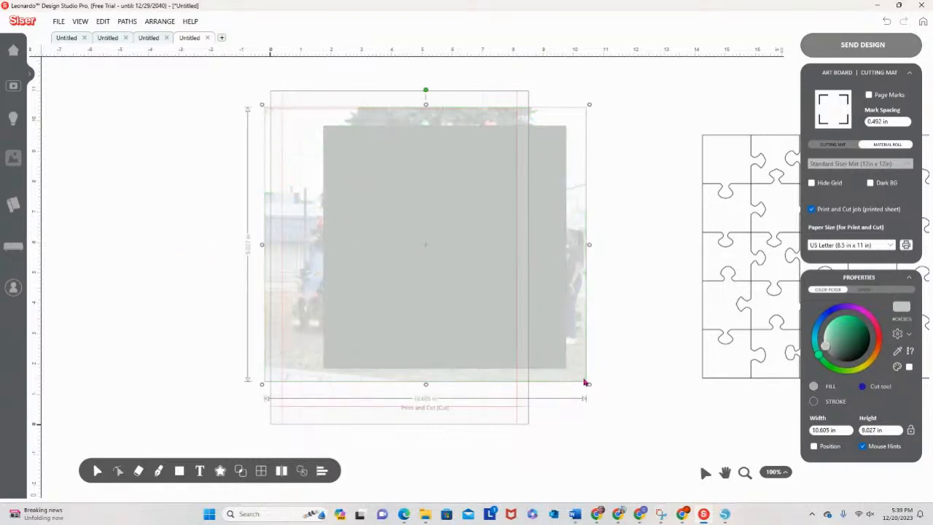
pyautogui.moveTo(588, 386)
pyautogui.mouseDown()
pyautogui.moveTo(575, 369)
pyautogui.moveTo(574, 378)
pyautogui.mouseUp()
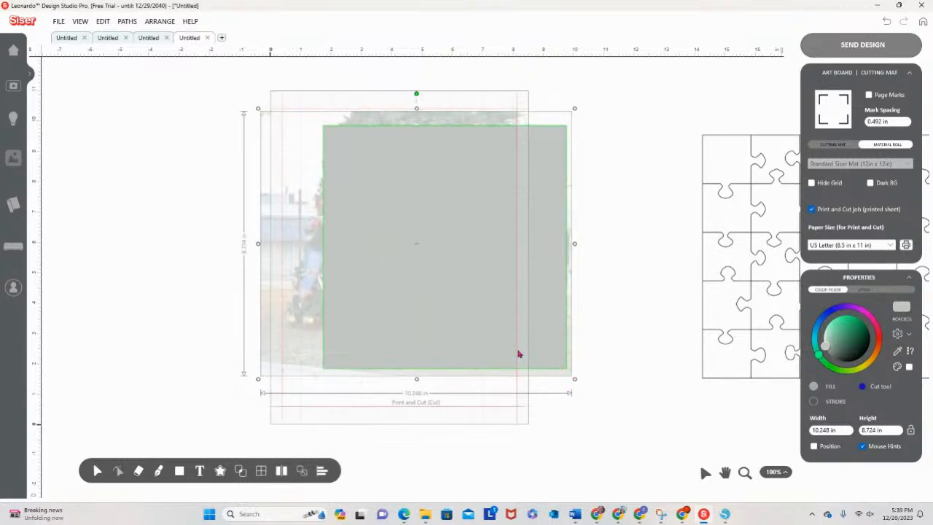
pyautogui.moveTo(260, 387); pyautogui.dragTo(275, 383)
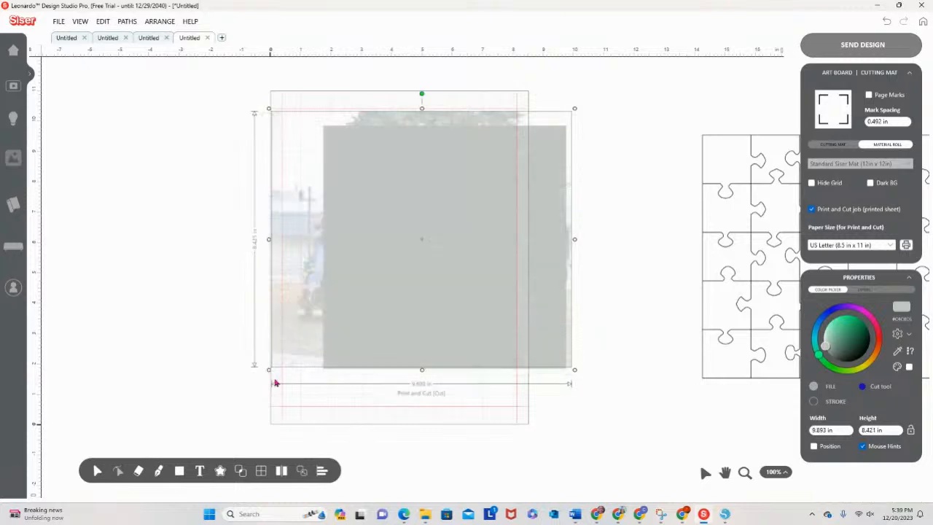
pyautogui.moveTo(299, 337); pyautogui.dragTo(307, 349)
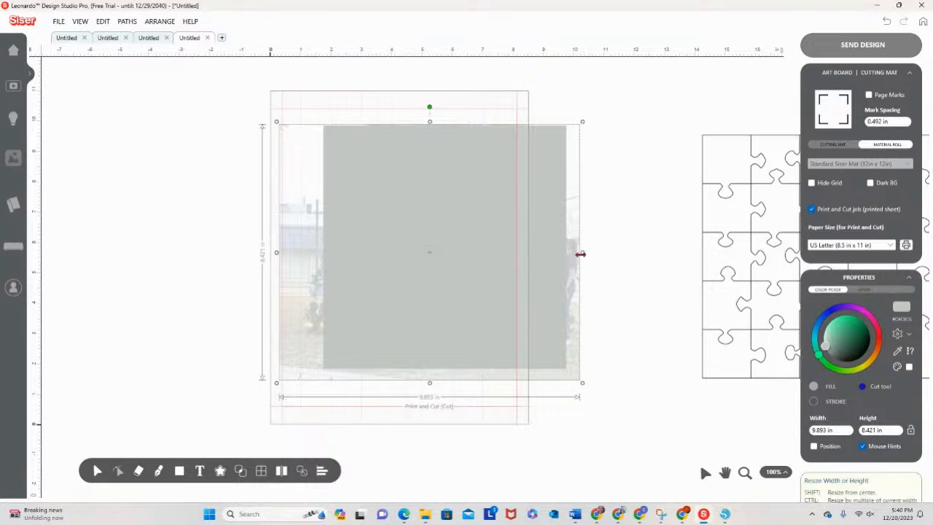
pyautogui.moveTo(581, 253); pyautogui.dragTo(575, 258)
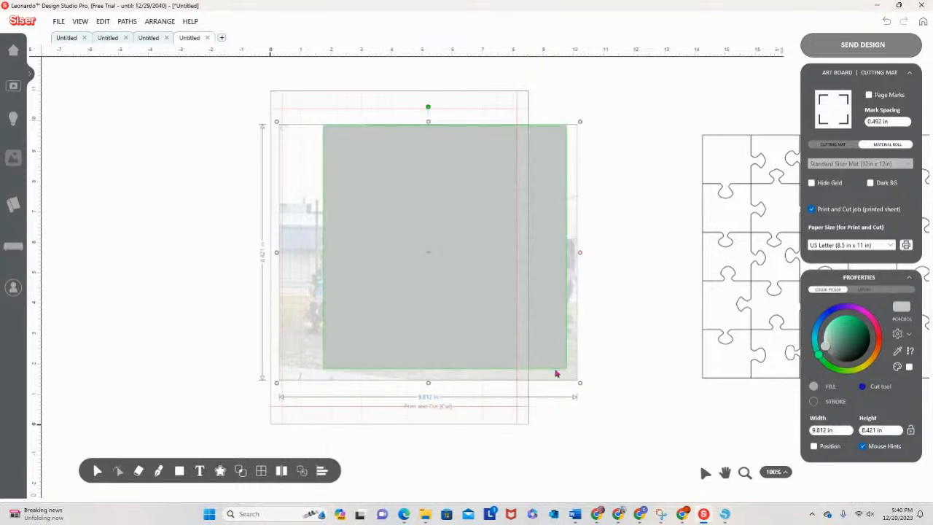
pyautogui.moveTo(577, 383); pyautogui.dragTo(570, 378)
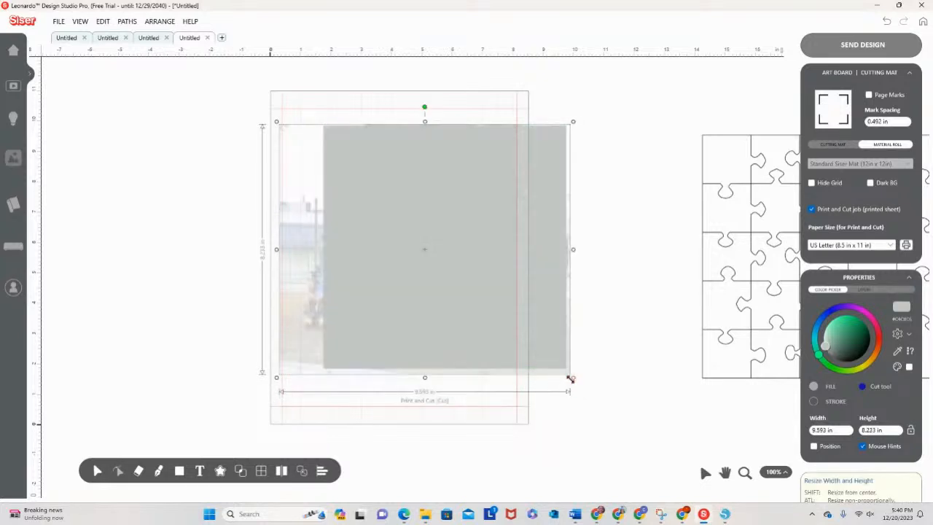
# Step: Realign the gray square over the photo's right part and reduce the photo to about 9.38 x 8.05 in
pyautogui.moveTo(430, 275); pyautogui.dragTo(427, 275)
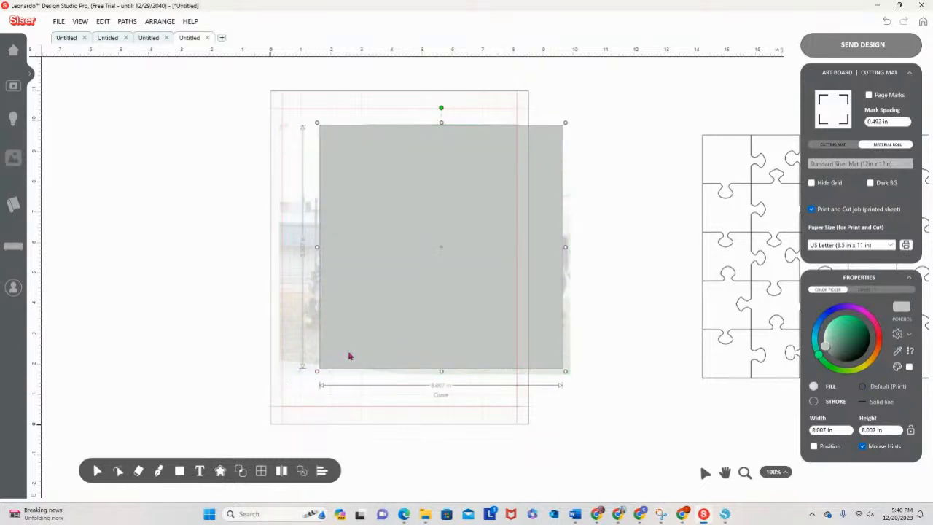
pyautogui.moveTo(428, 320); pyautogui.dragTo(431, 322)
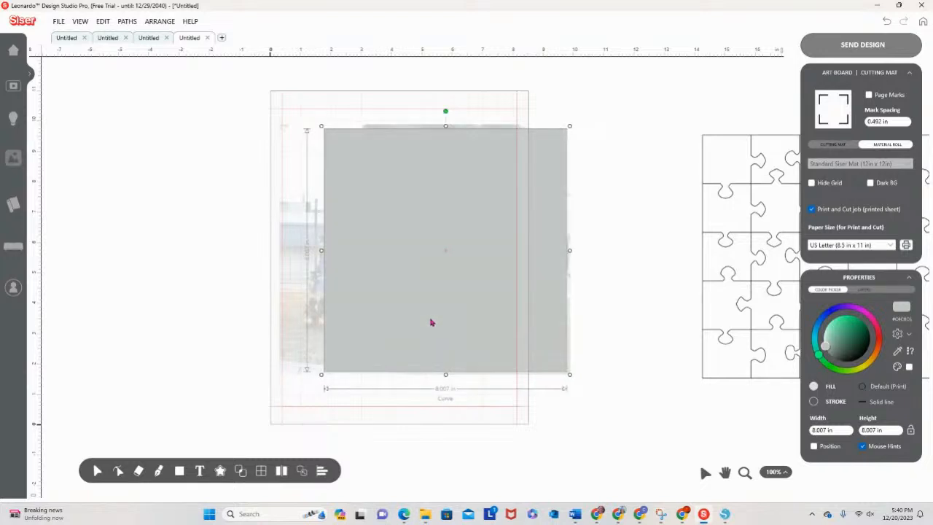
pyautogui.click(293, 362)
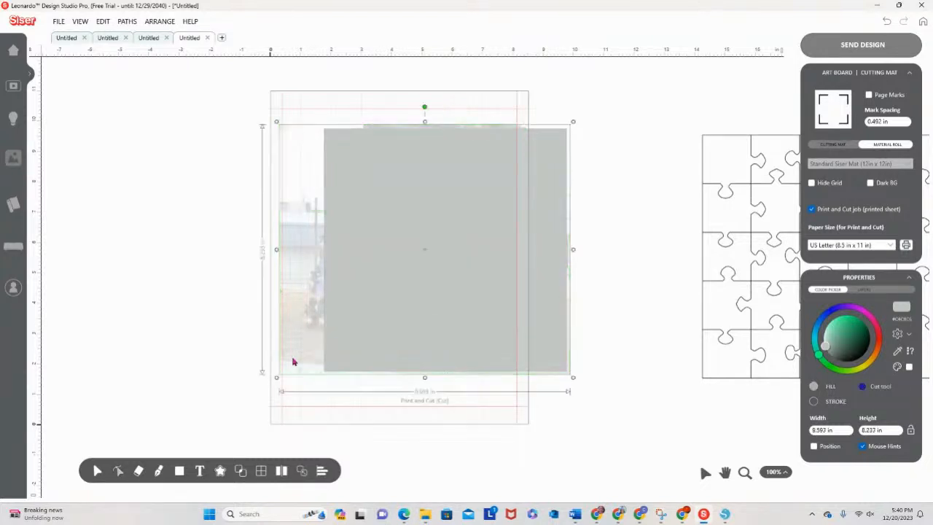
pyautogui.moveTo(277, 377); pyautogui.dragTo(287, 378)
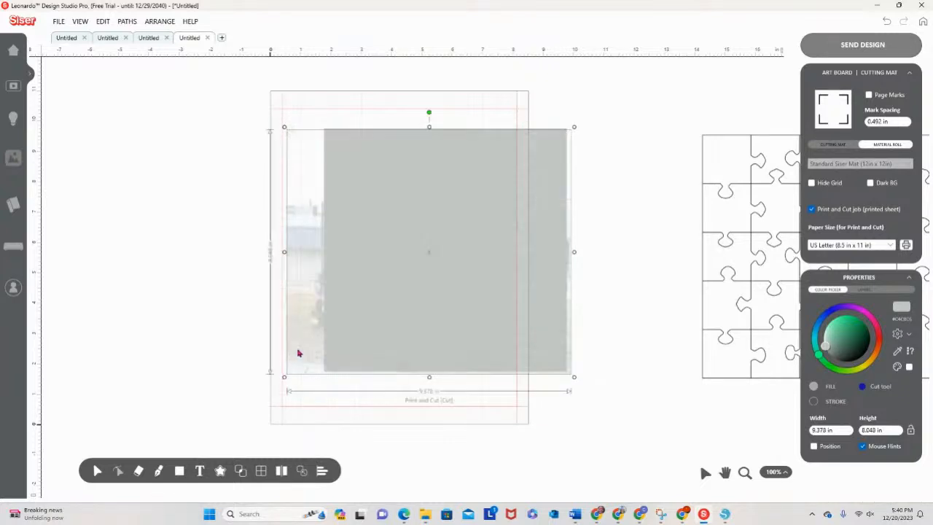
# Step: Select the gray square and the photo together and crop the photo to the square with Intersect
pyautogui.click(234, 375)
pyautogui.moveTo(252, 94); pyautogui.dragTo(576, 350)
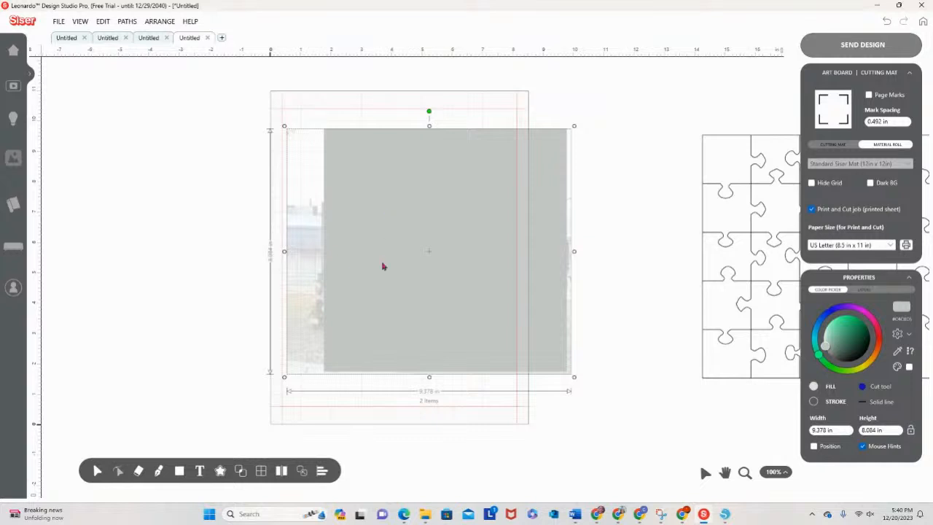
pyautogui.click(240, 470)
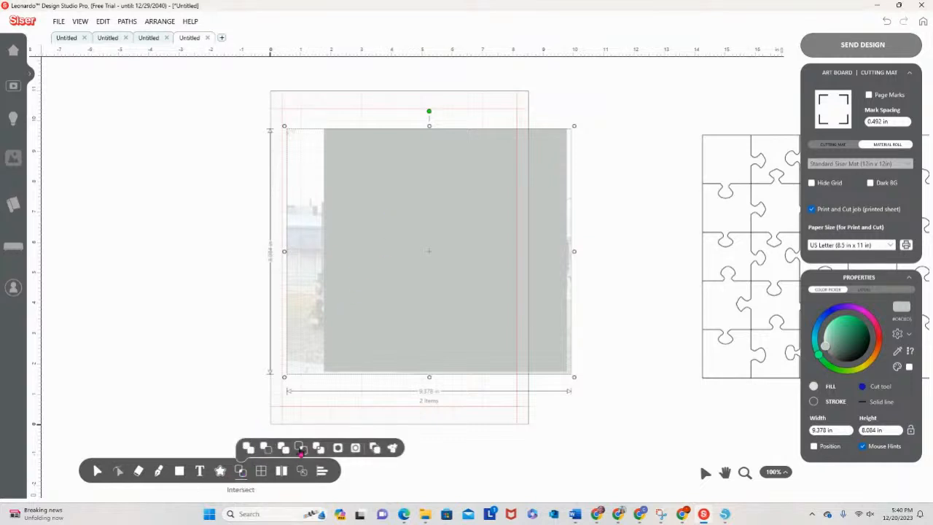
pyautogui.click(301, 449)
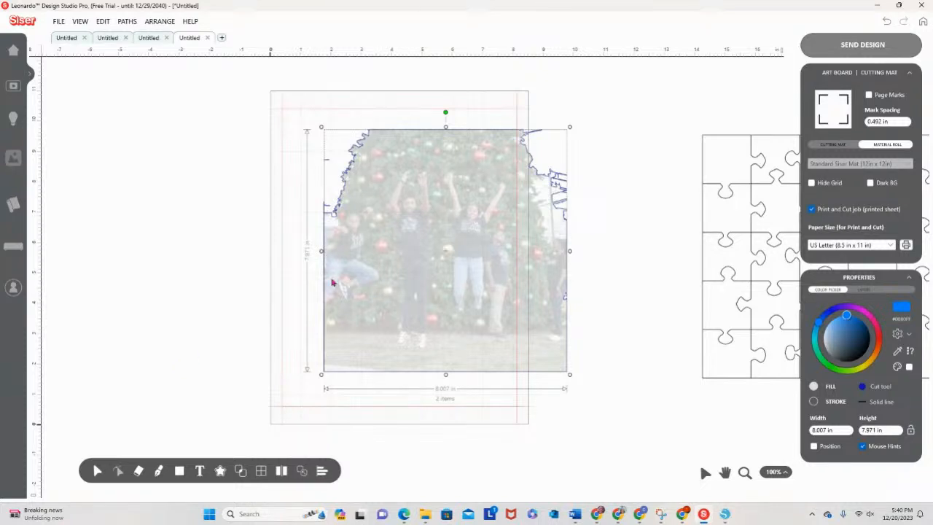
# Step: Delete the cropped photo and its cut contours from the page
pyautogui.rightClick(462, 183)
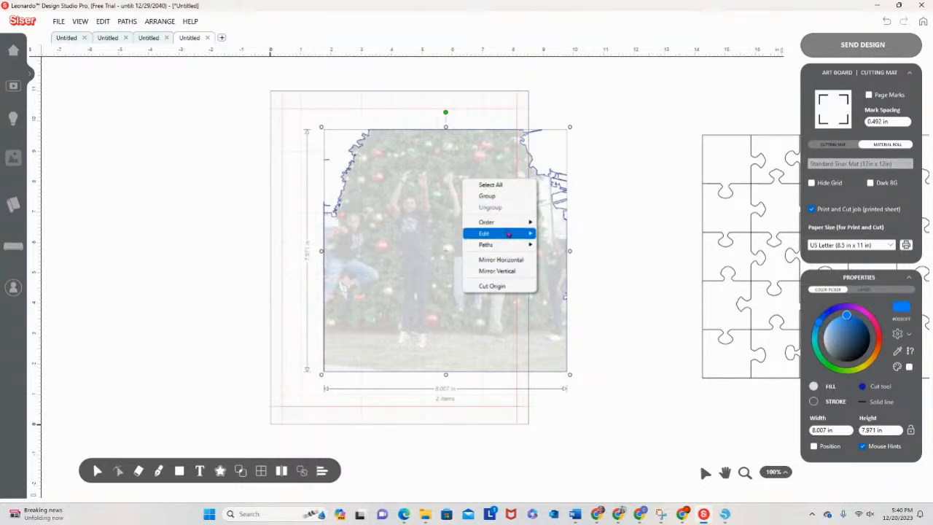
pyautogui.moveTo(527, 234)
pyautogui.click(567, 281)
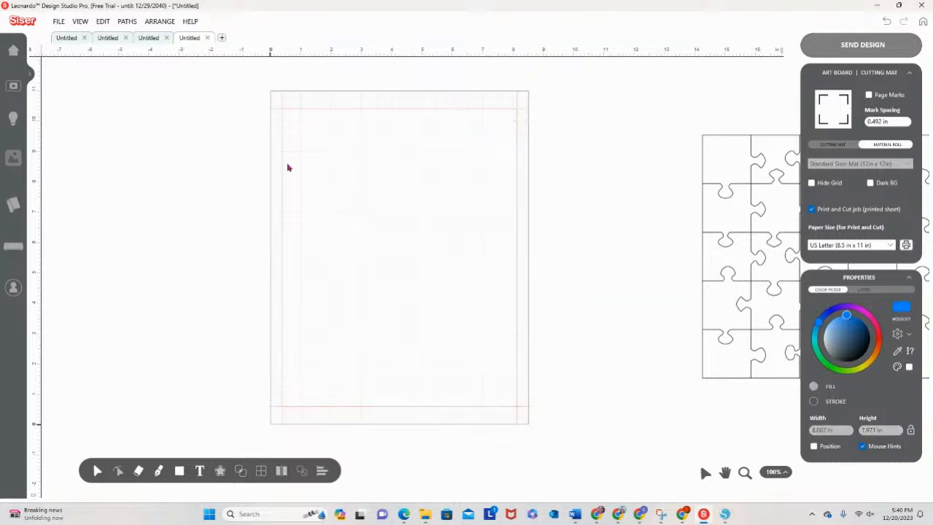
# Step: Import the "by the tree" photo as Print and Cut with mask tolerance 25, excluding holes from the traced contours
pyautogui.click(58, 21)
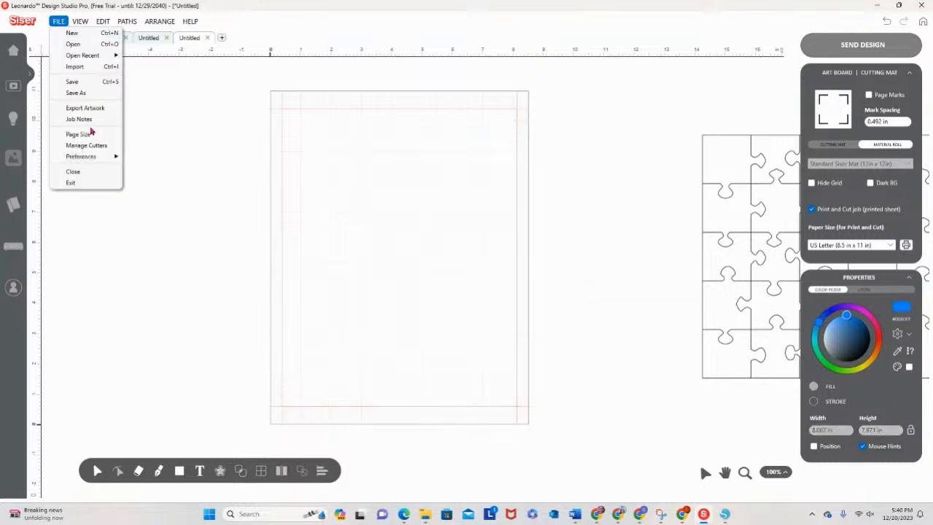
pyautogui.click(73, 44)
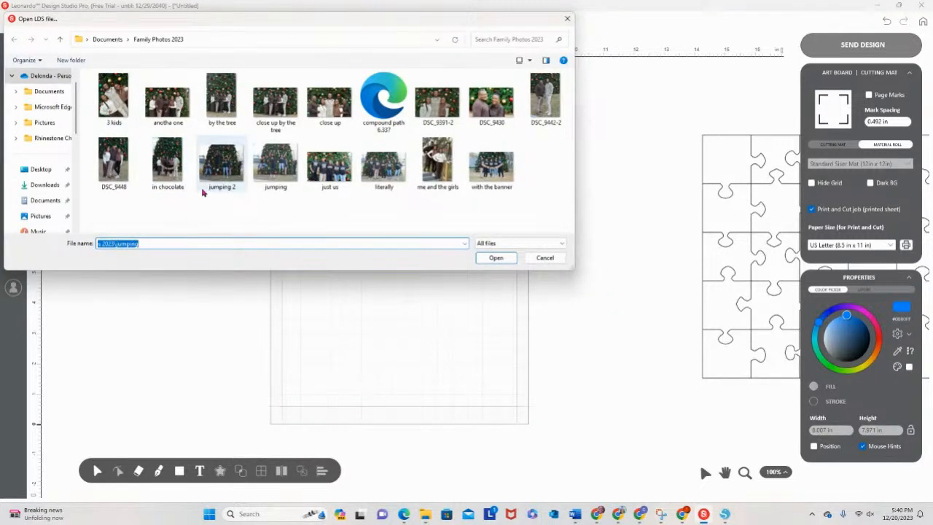
pyautogui.click(221, 100)
pyautogui.click(508, 259)
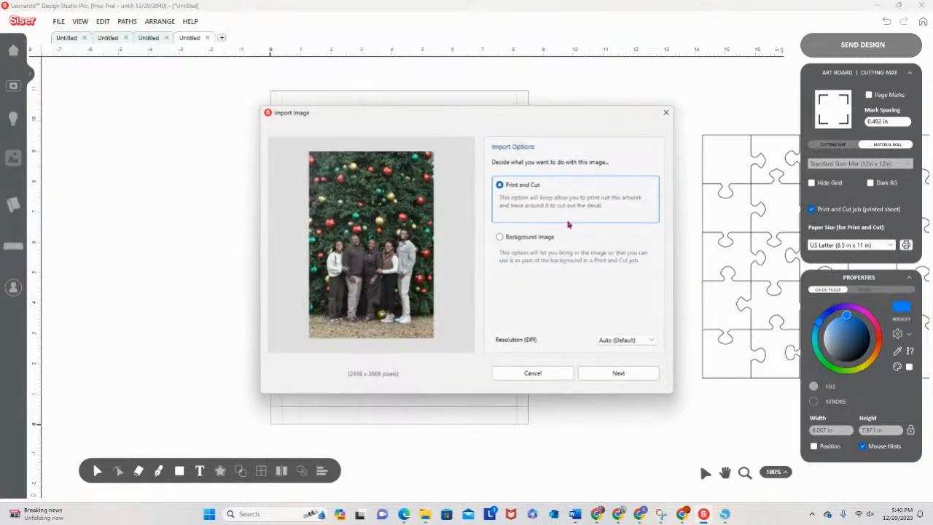
pyautogui.click(626, 374)
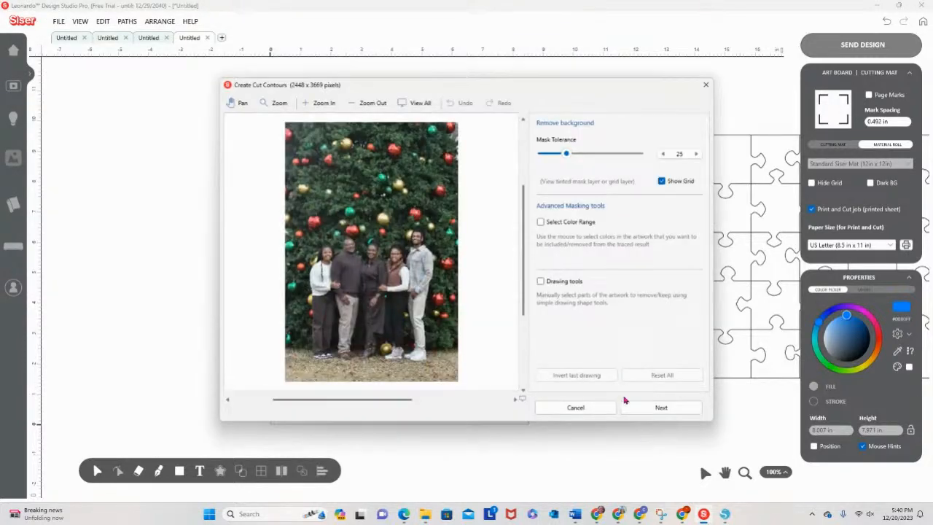
pyautogui.click(659, 410)
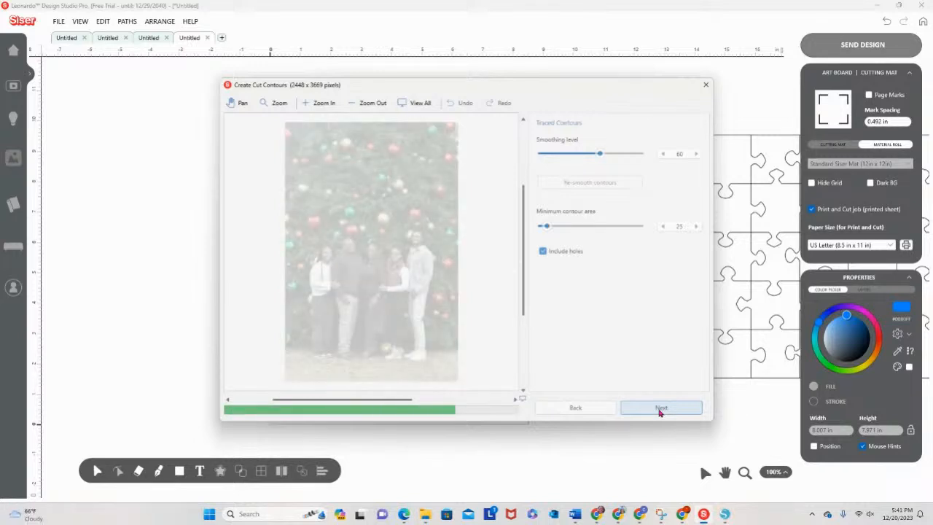
pyautogui.click(543, 252)
pyautogui.click(667, 413)
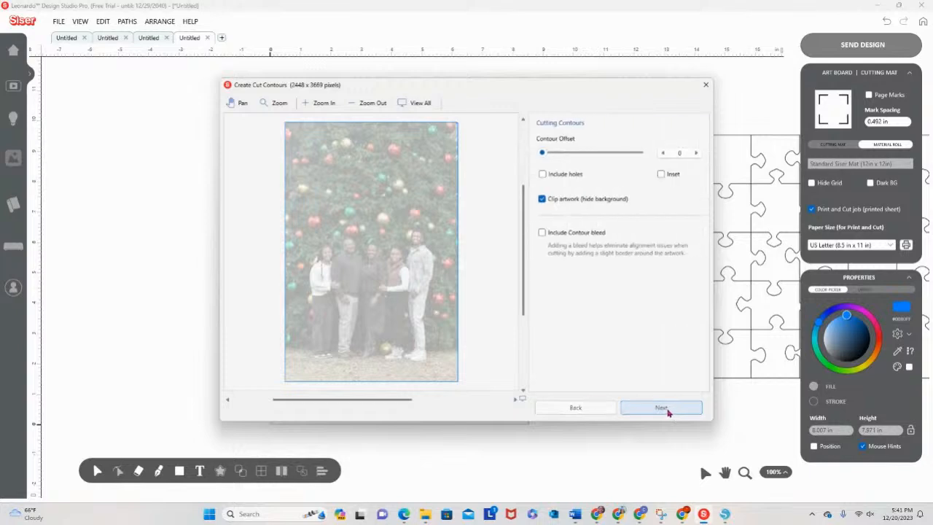
pyautogui.click(661, 407)
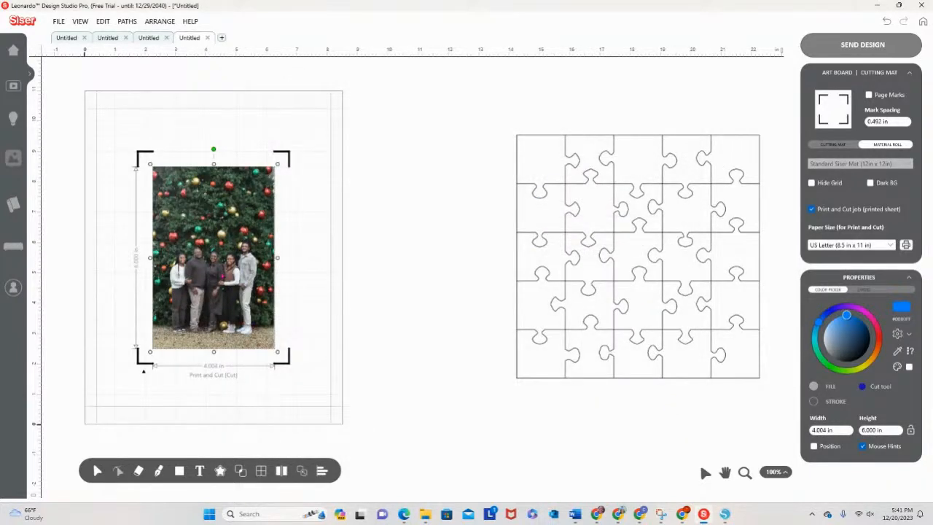
# Step: Place a 2 in square in the empty space between the page and the puzzle template
pyautogui.click(180, 472)
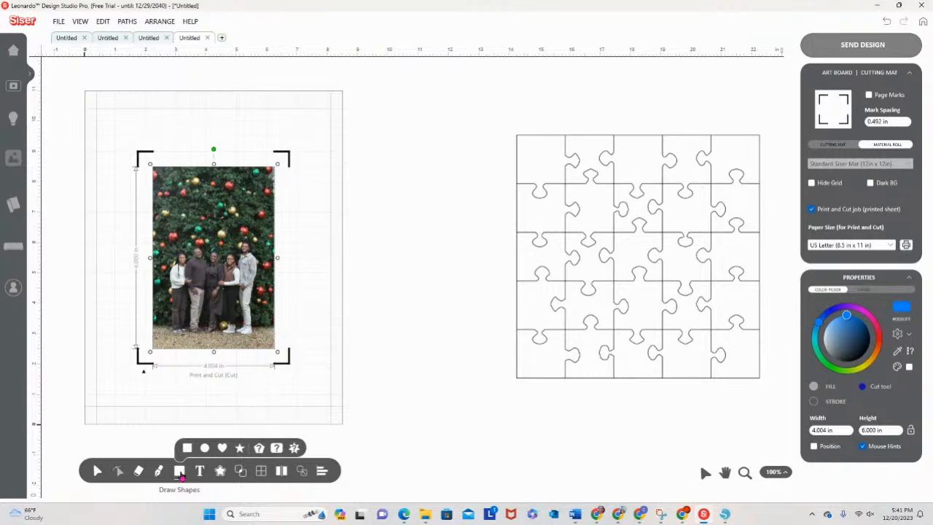
pyautogui.click(187, 447)
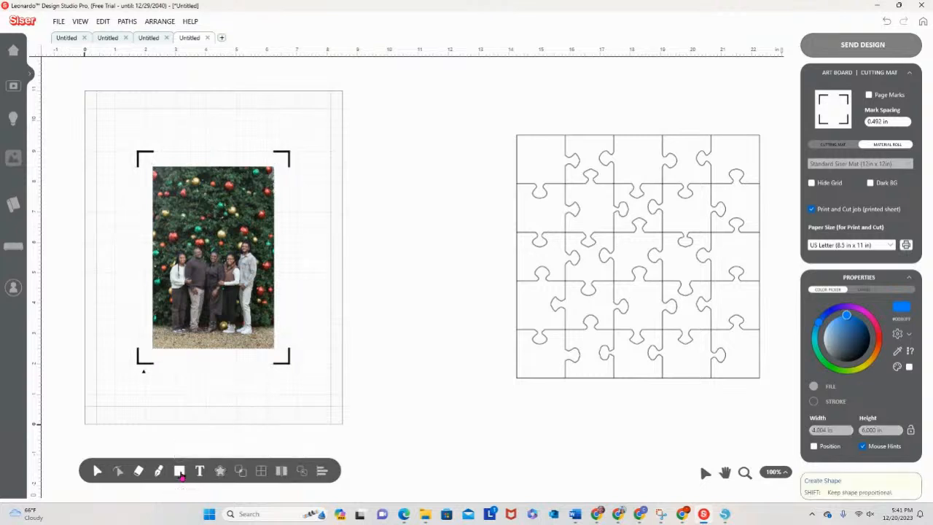
pyautogui.click(360, 328)
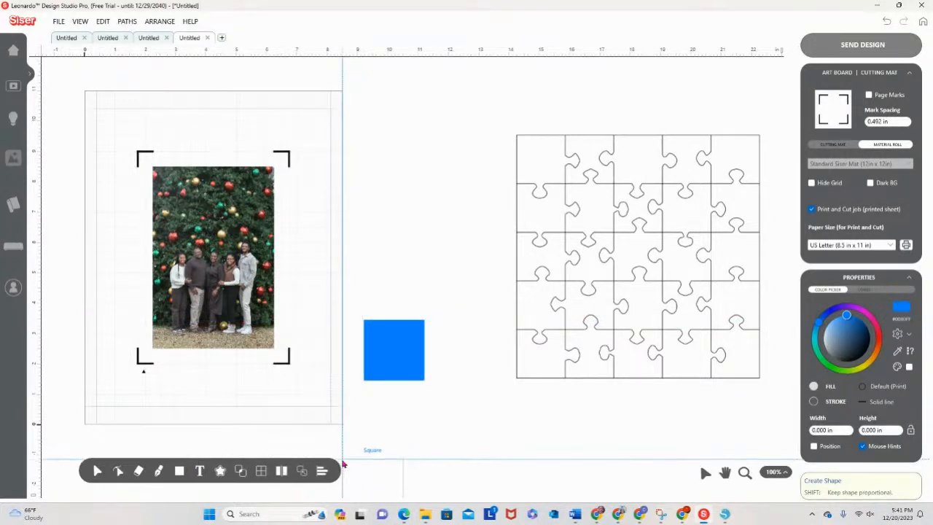
pyautogui.press('Escape')
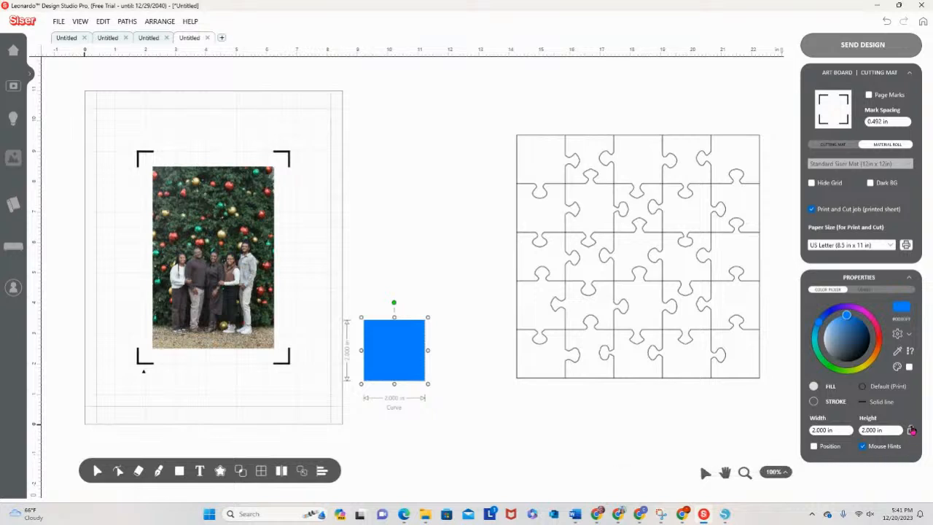
# Step: Resize the blue square to 8.007 x 8.007 in with its proportions locked
pyautogui.click(843, 431)
pyautogui.moveTo(843, 430); pyautogui.dragTo(797, 432)
pyautogui.write('8.007')
pyautogui.press('Return')
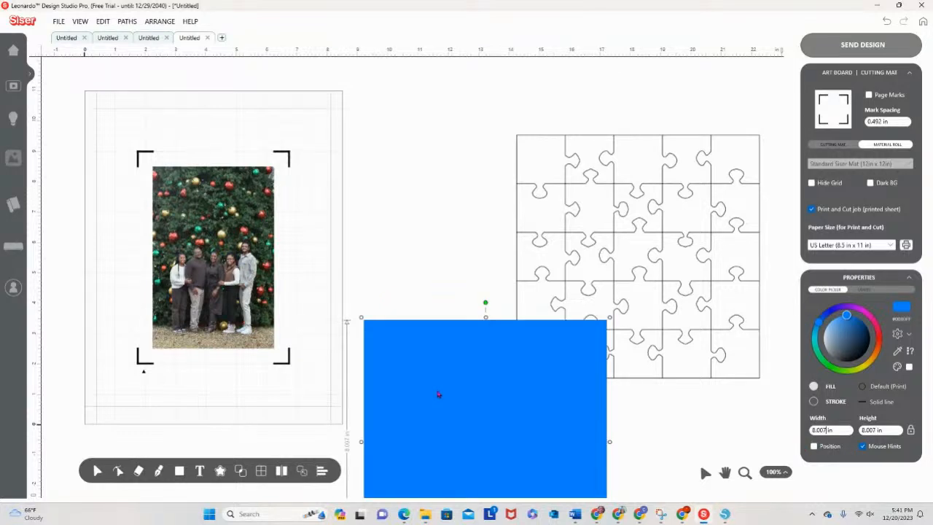
# Step: Move the blue square up so it overlaps the edge of the page and the photo
pyautogui.moveTo(438, 394); pyautogui.dragTo(323, 207)
pyautogui.click(175, 253)
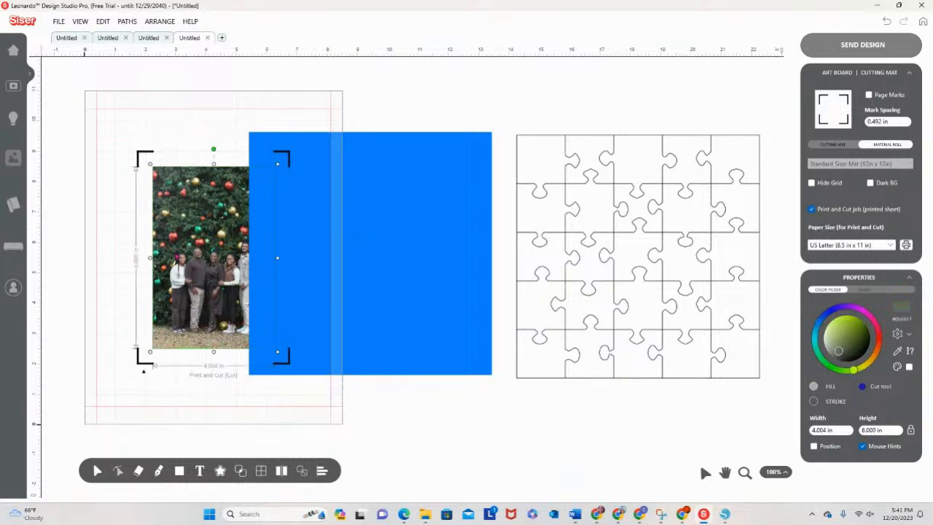
pyautogui.rightClick(175, 254)
pyautogui.moveTo(198, 309)
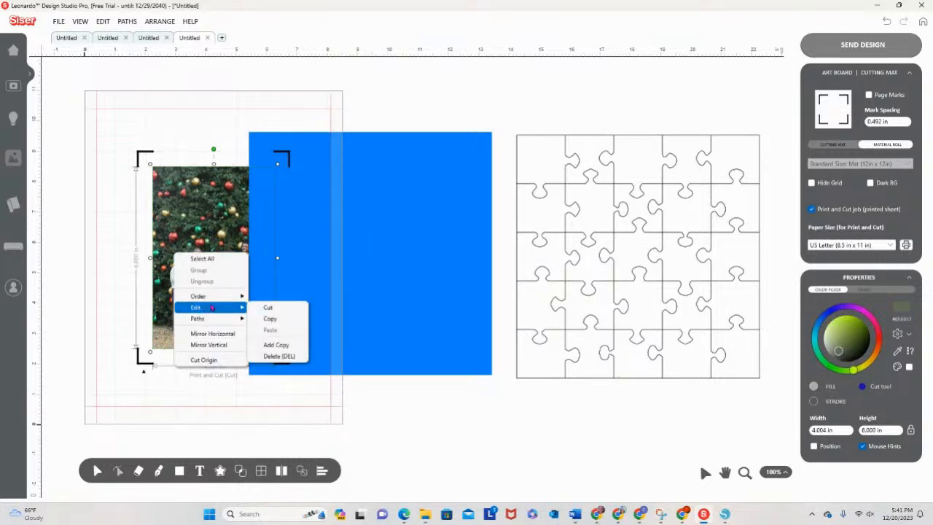
pyautogui.click(277, 309)
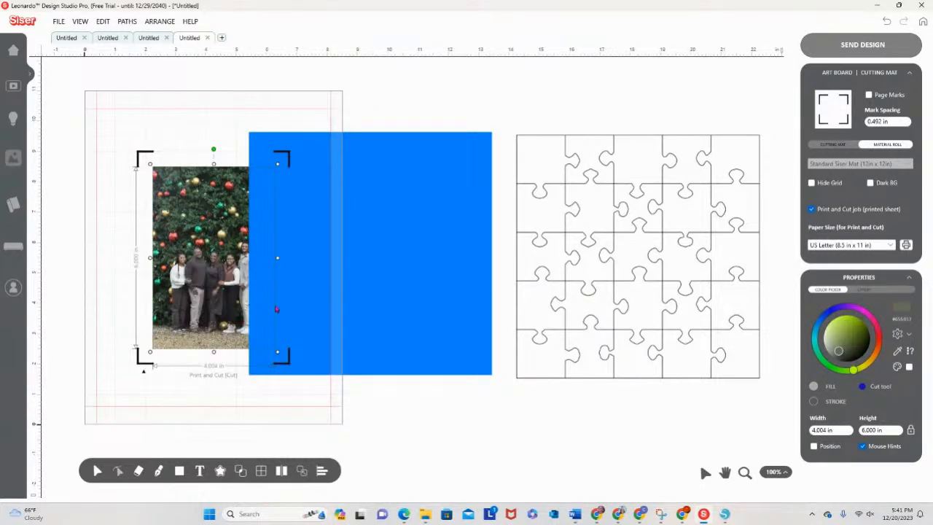
# Step: Move the photo behind the blue square and enlarge it proportionally to about 8.636 x 12.941 in so it extends past the square's edges
pyautogui.moveTo(204, 284); pyautogui.dragTo(288, 191)
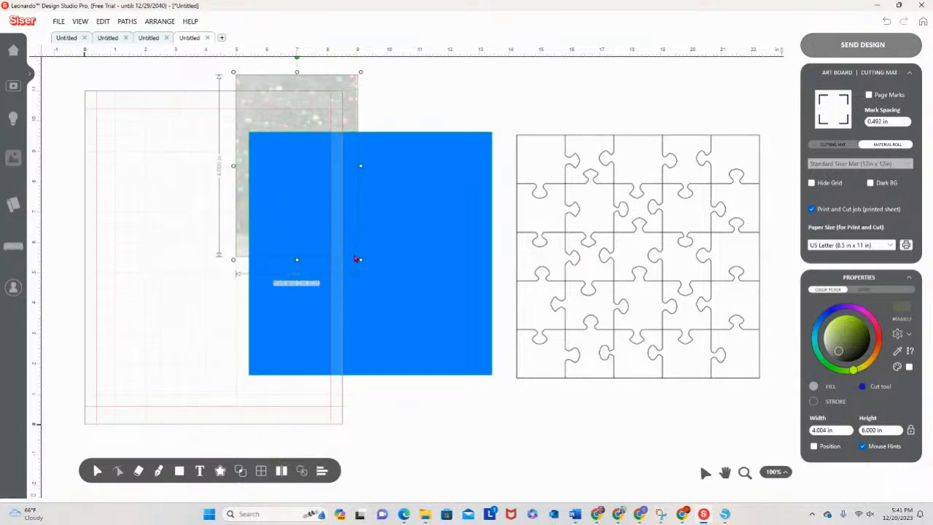
pyautogui.moveTo(360, 259); pyautogui.dragTo(433, 364)
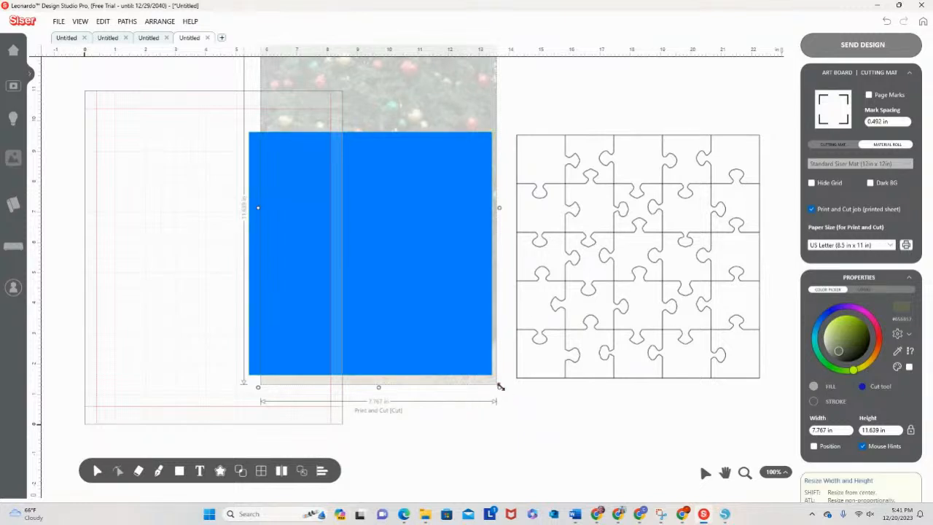
pyautogui.moveTo(500, 387); pyautogui.dragTo(475, 375)
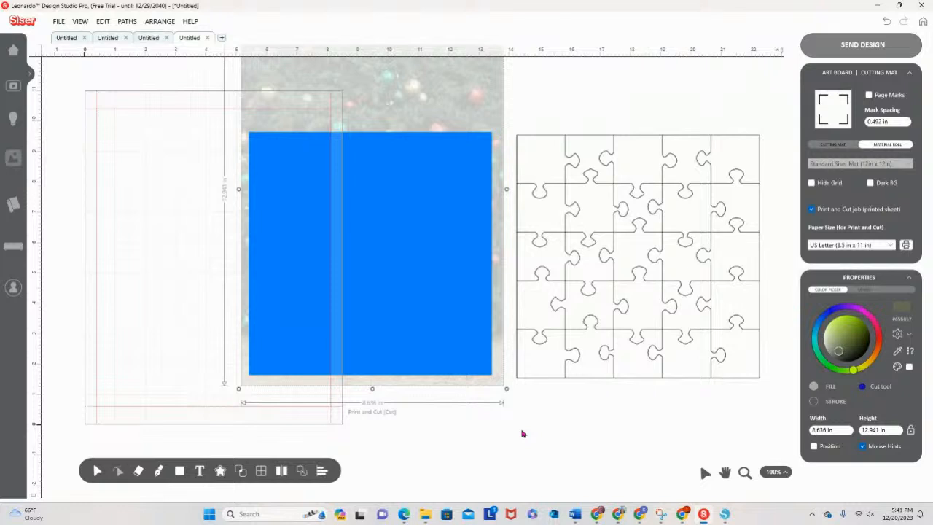
pyautogui.click(561, 430)
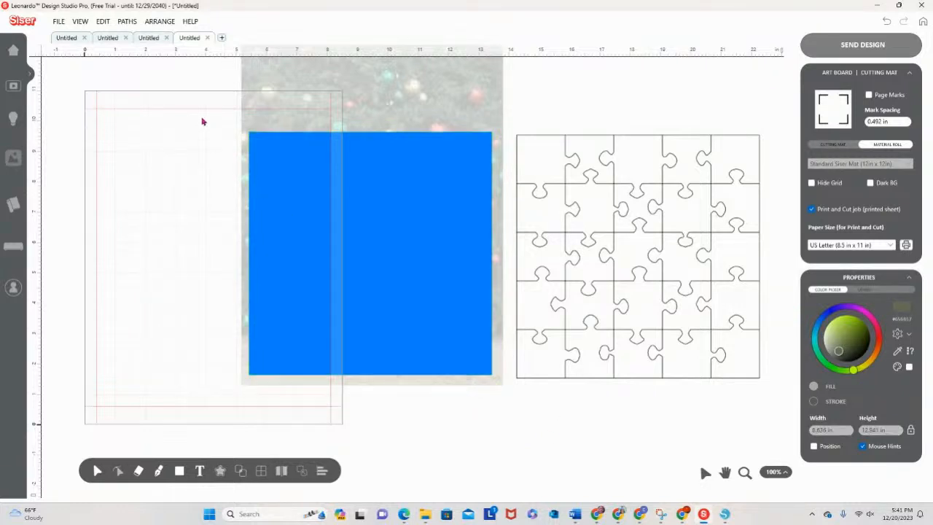
# Step: Select the photo and the blue square together and crop the photo to the square's shape
pyautogui.moveTo(204, 120); pyautogui.dragTo(507, 389)
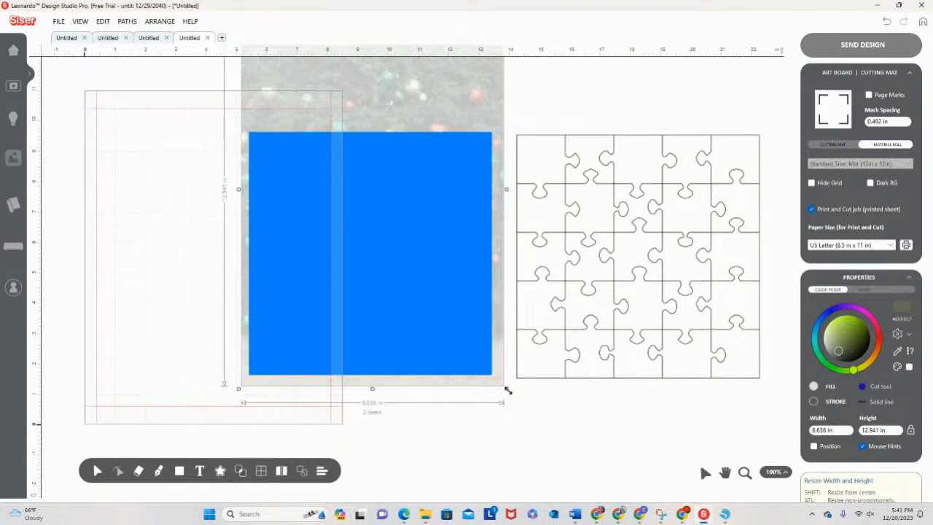
pyautogui.click(240, 470)
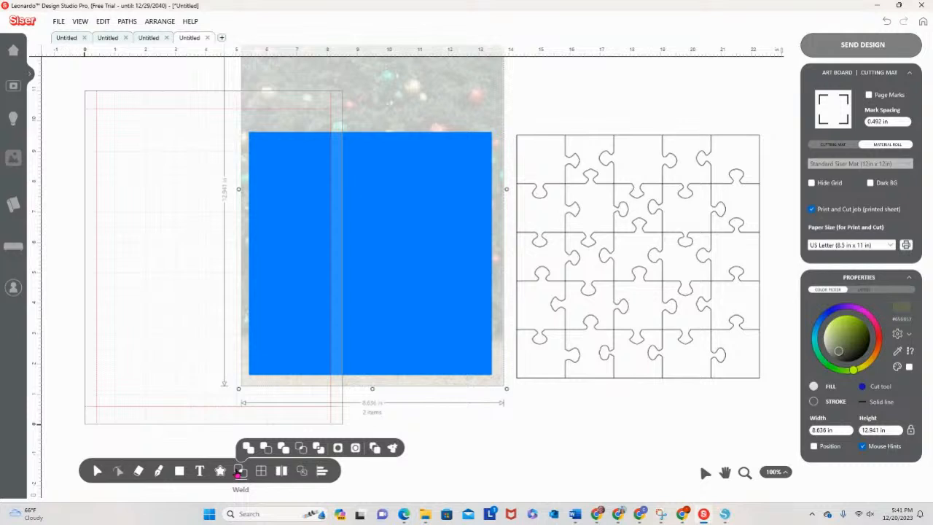
pyautogui.click(301, 448)
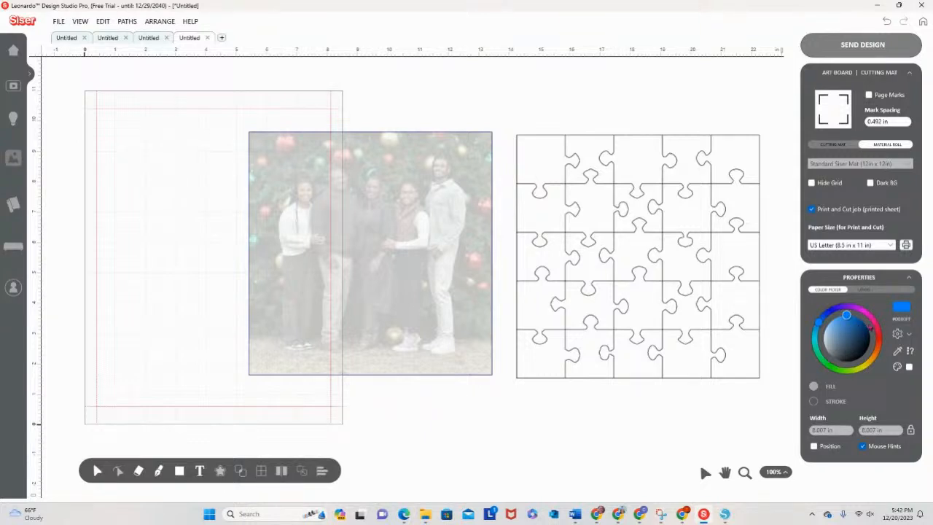
# Step: Separate the cropped photo from its square cut contour and delete the contour
pyautogui.click(867, 290)
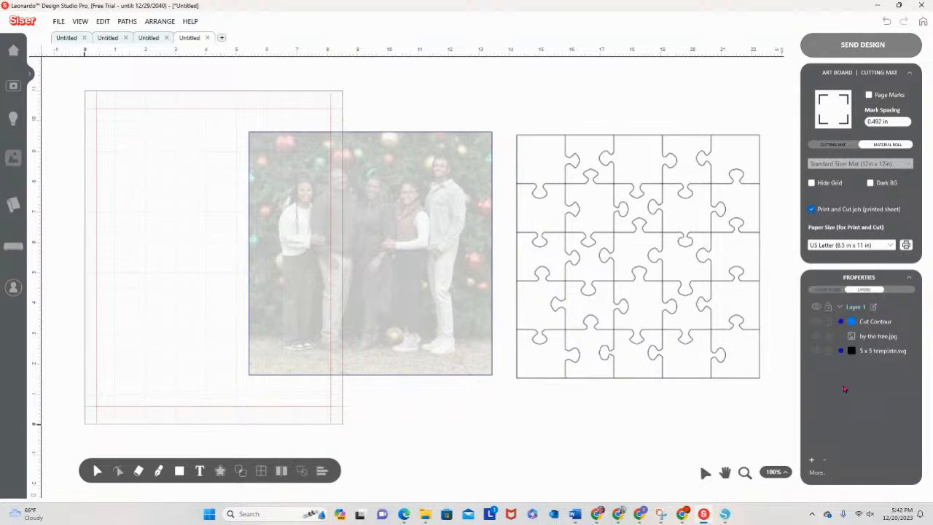
pyautogui.moveTo(421, 277); pyautogui.dragTo(648, 243)
pyautogui.click(353, 278)
pyautogui.moveTo(353, 278); pyautogui.dragTo(244, 305)
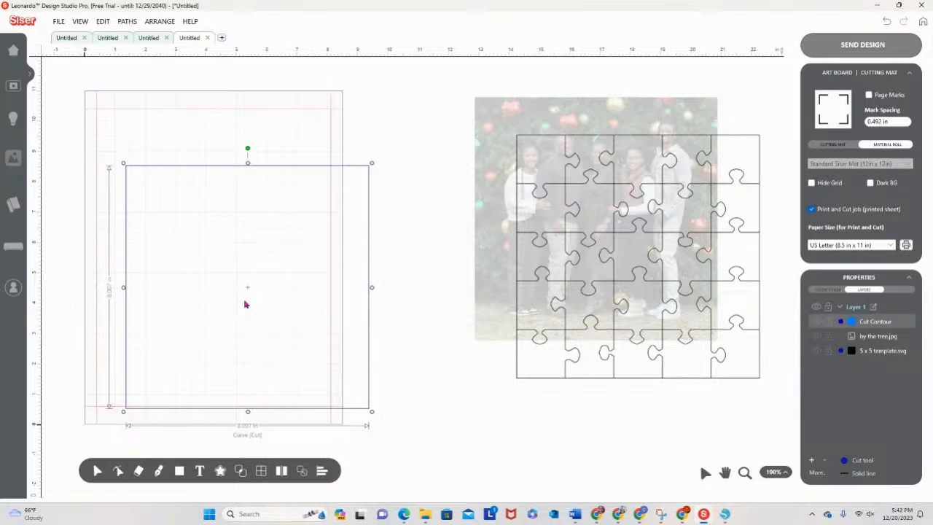
pyautogui.press('Delete')
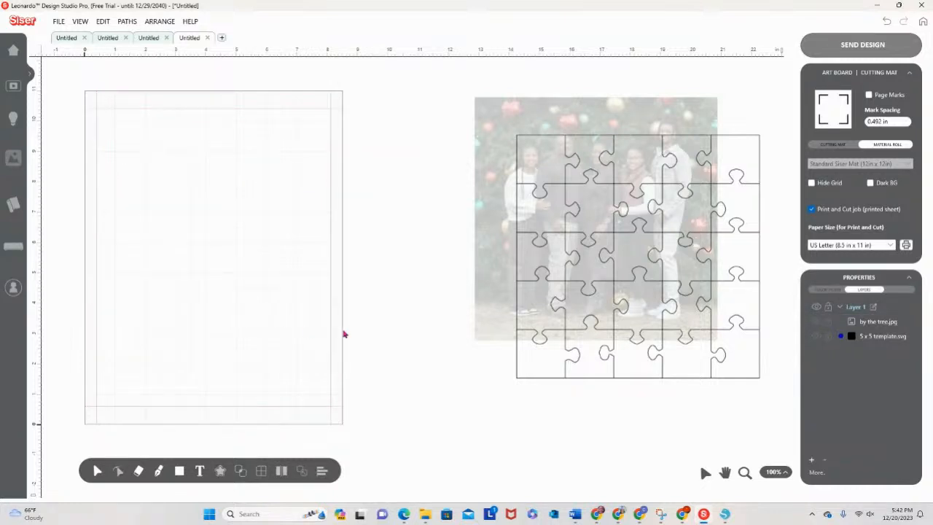
# Step: Move the cropped photo off the puzzle template, back toward the page, and set its line type to Default (Print)
pyautogui.moveTo(481, 319); pyautogui.dragTo(199, 384)
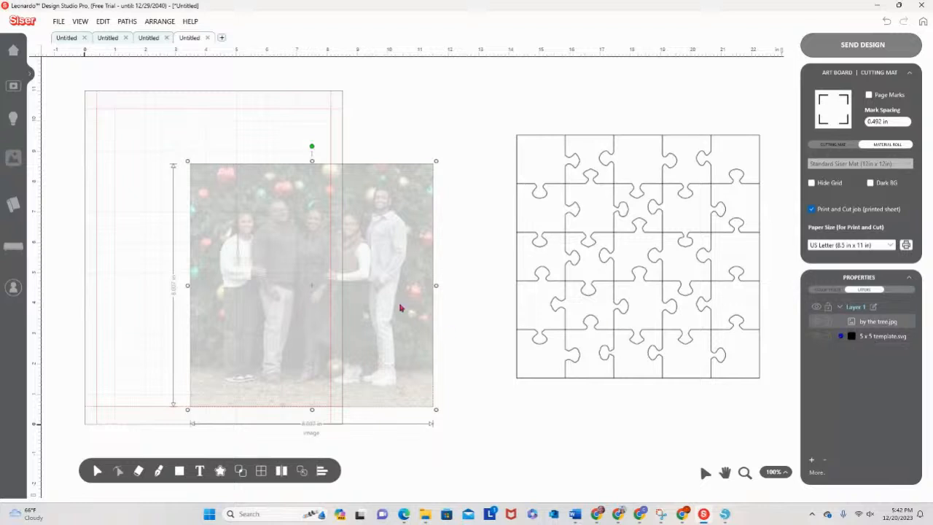
pyautogui.moveTo(408, 292); pyautogui.dragTo(424, 277)
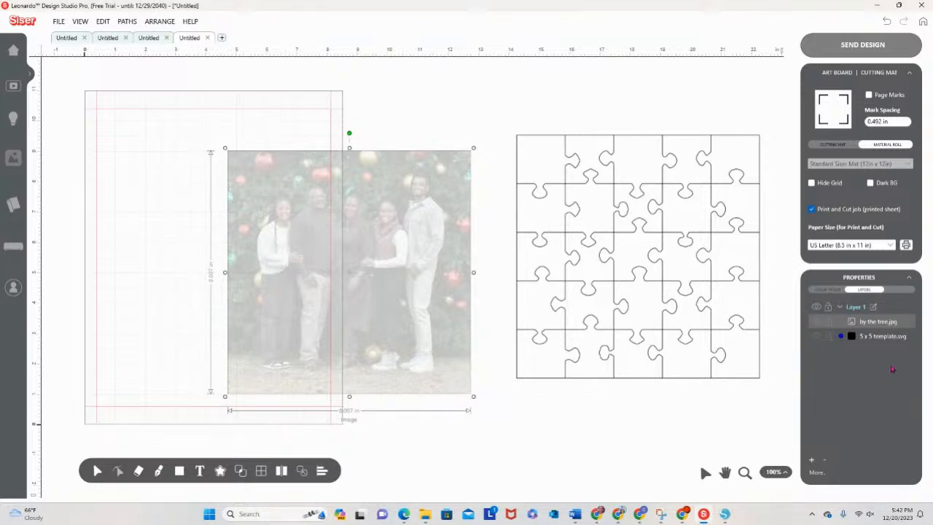
pyautogui.click(841, 325)
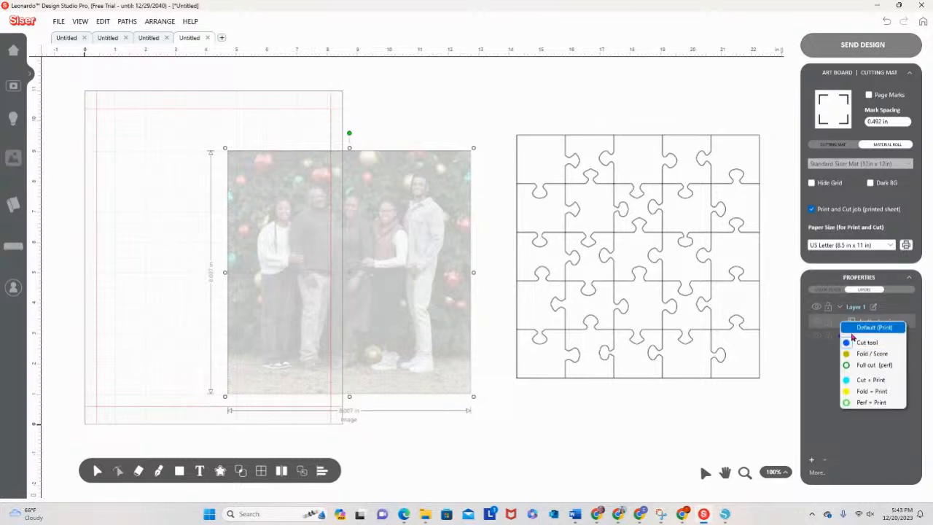
pyautogui.click(849, 331)
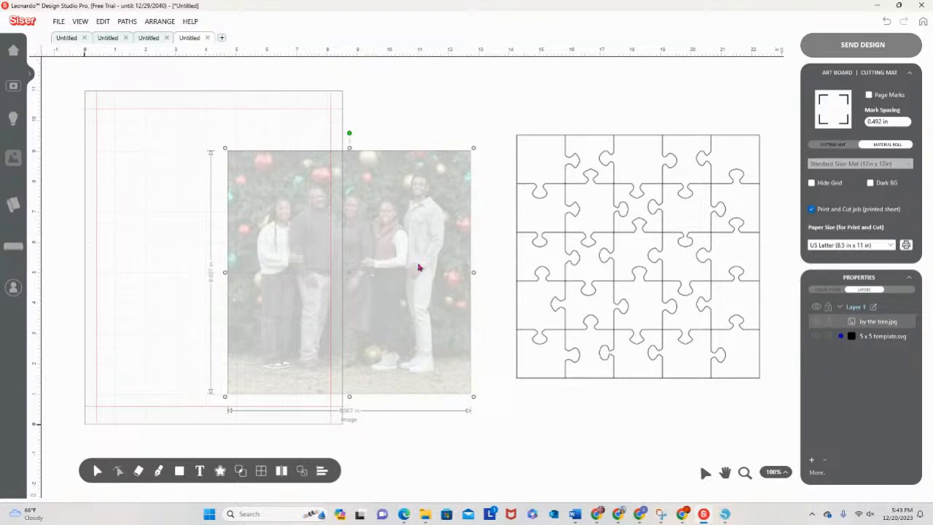
# Step: Turn on page marks and position the cropped photo on the page between them
pyautogui.click(868, 95)
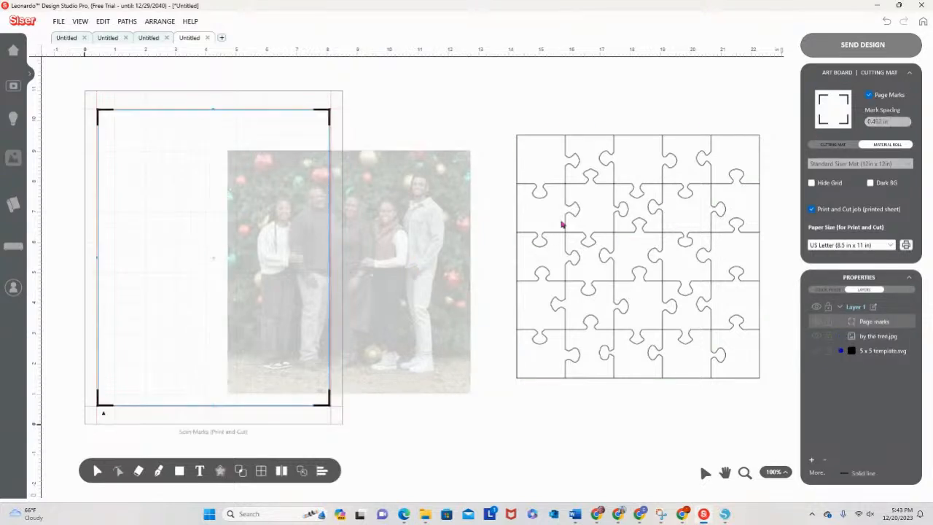
pyautogui.moveTo(369, 266); pyautogui.dragTo(266, 262)
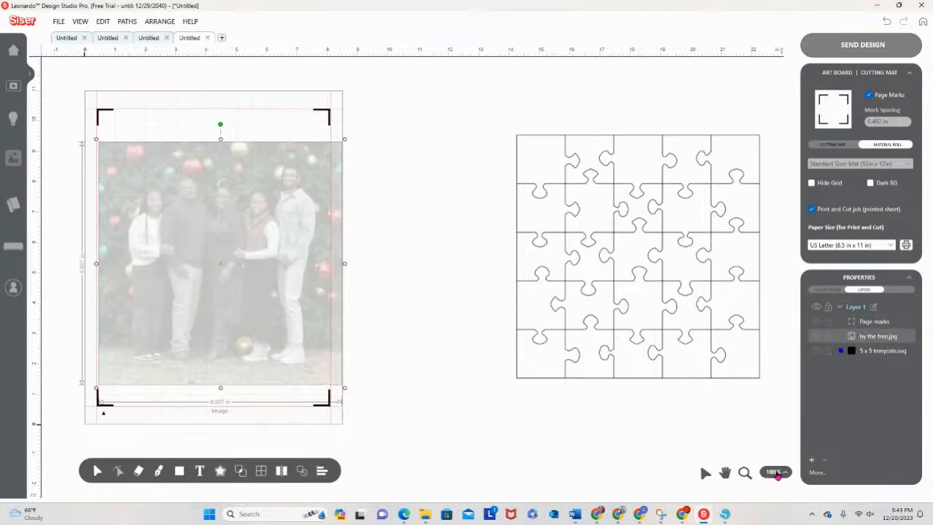
pyautogui.click(492, 411)
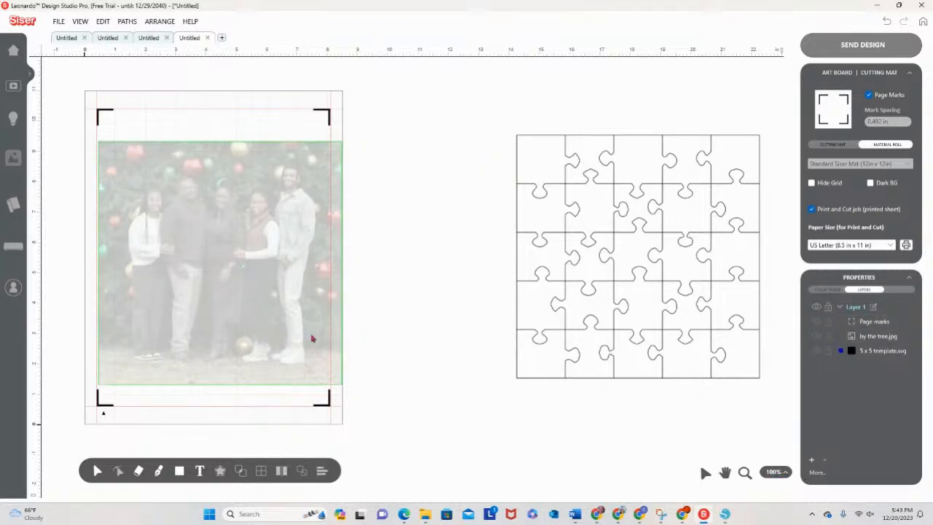
pyautogui.click(264, 307)
# Step: Place the 5 x 5 puzzle template directly over the cropped photo on the page
pyautogui.click(577, 302)
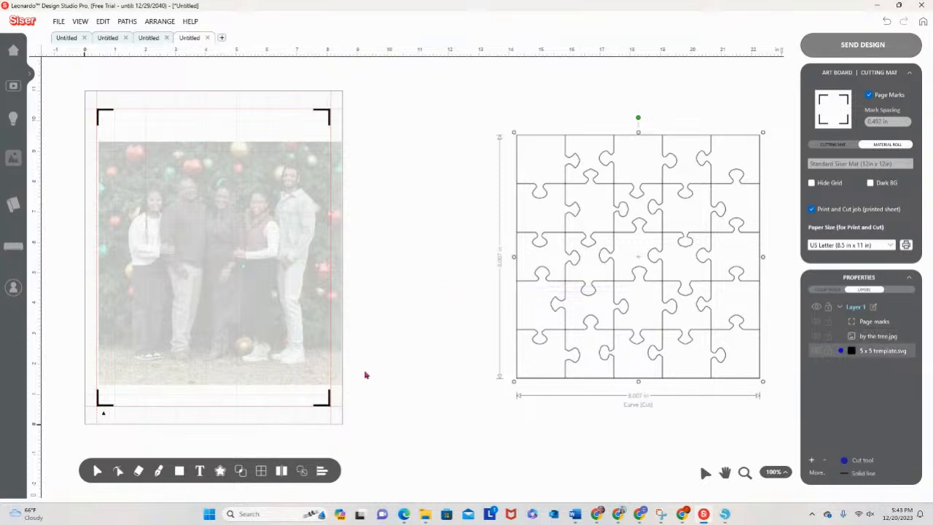
pyautogui.click(693, 267)
pyautogui.click(640, 271)
pyautogui.moveTo(637, 256); pyautogui.dragTo(222, 267)
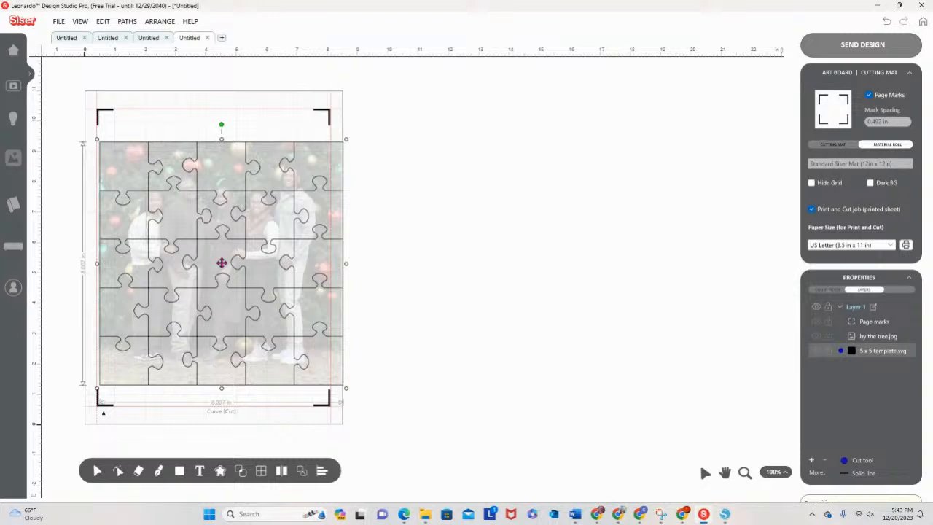
pyautogui.click(467, 290)
pyautogui.hotkey('ctrl', 'a')
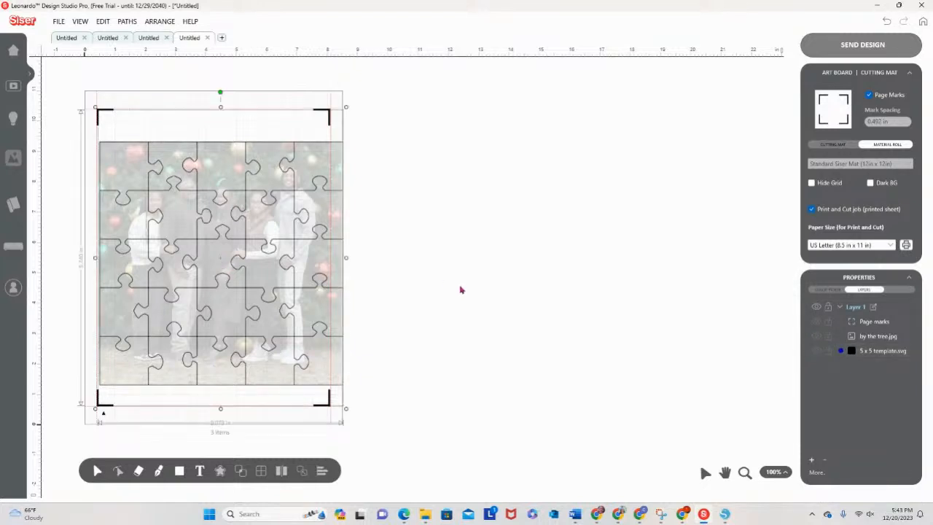
pyautogui.click(485, 334)
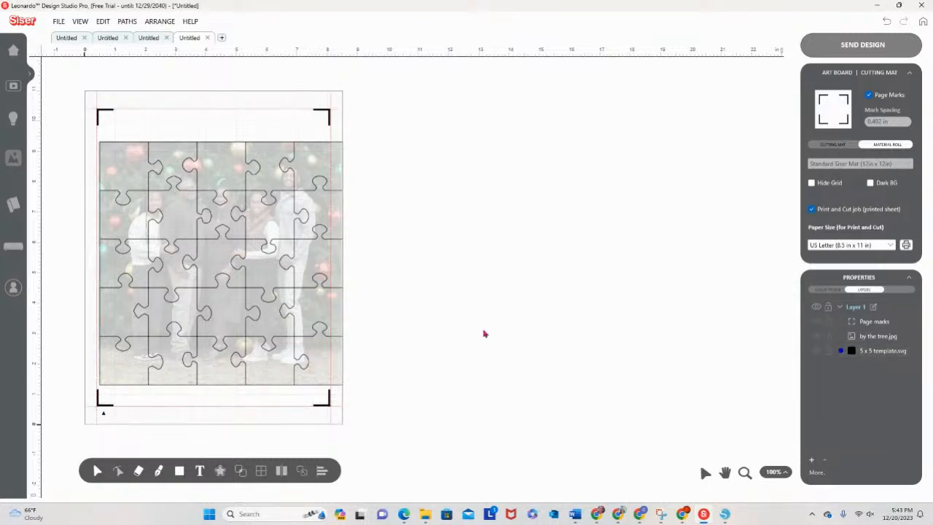
# Step: Align the photo and puzzle template on their horizontal centers and scale both to about 7.435 in wide to fit inside the page marks
pyautogui.click(212, 241)
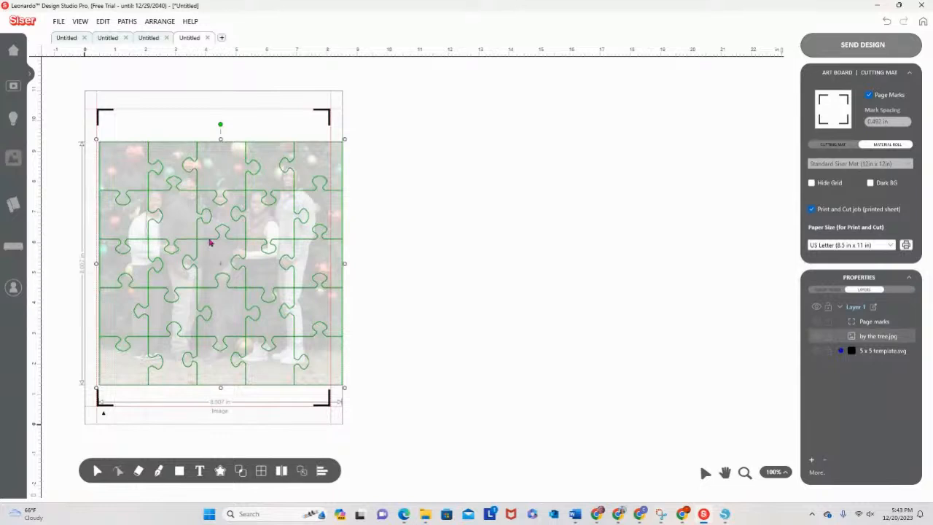
pyautogui.keyDown('shift'); pyautogui.click(881, 352); pyautogui.keyUp('shift')
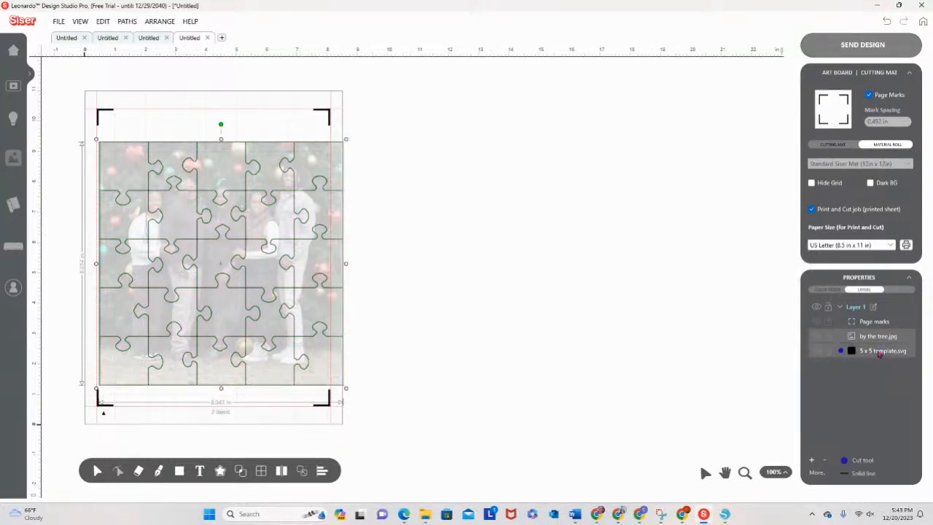
pyautogui.click(162, 23)
pyautogui.moveTo(198, 70)
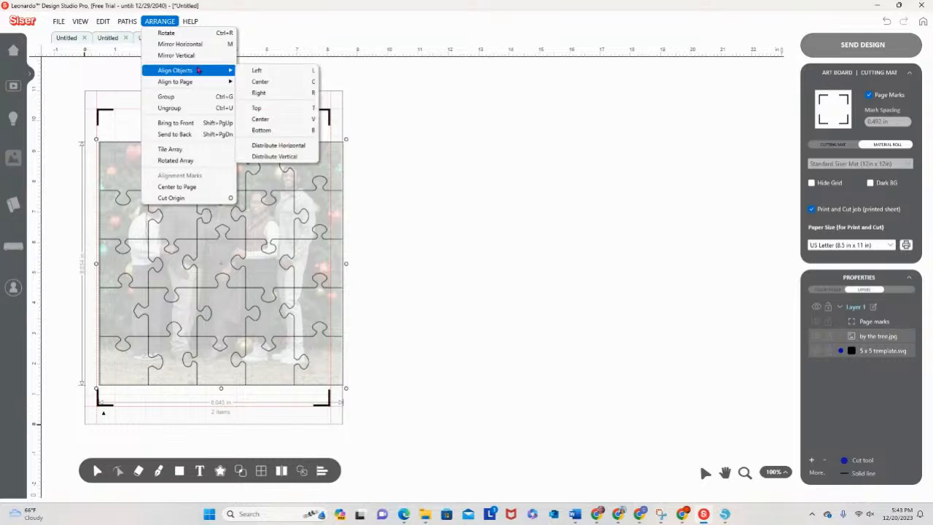
pyautogui.click(274, 83)
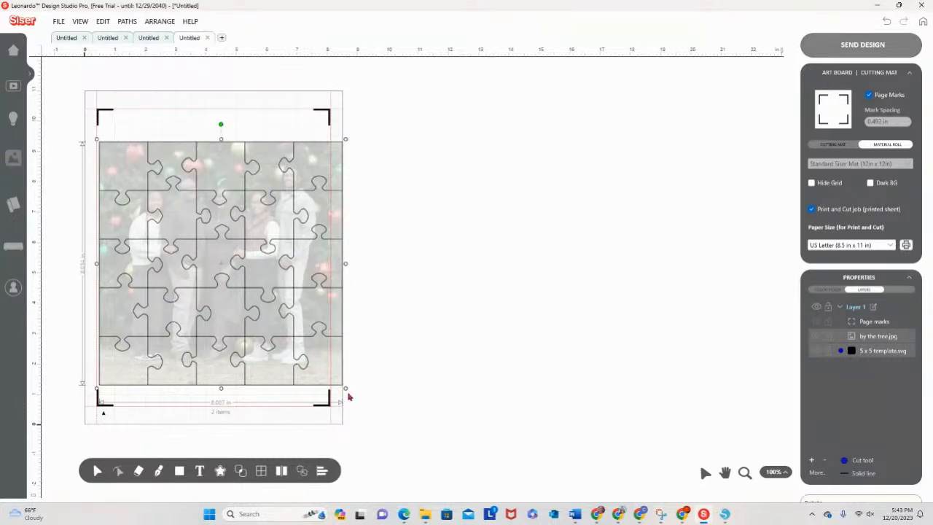
pyautogui.moveTo(345, 392); pyautogui.dragTo(328, 379)
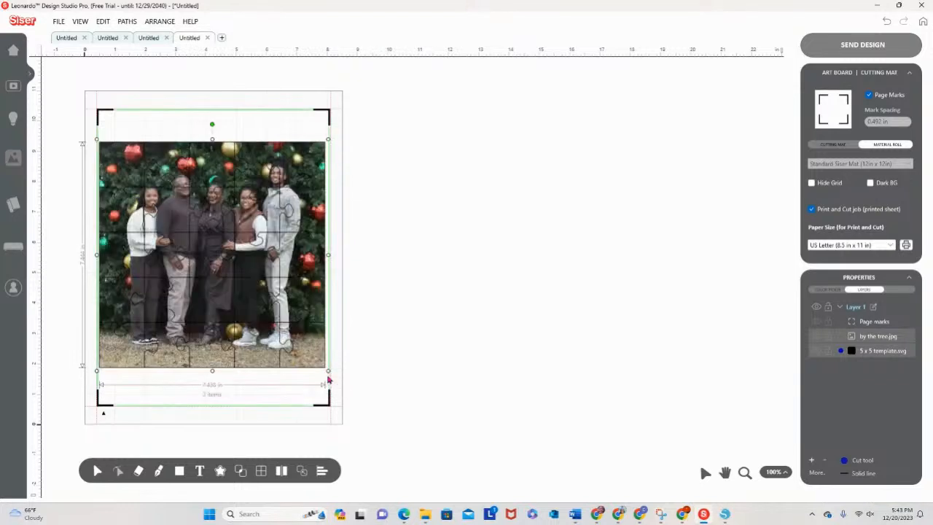
pyautogui.click(439, 375)
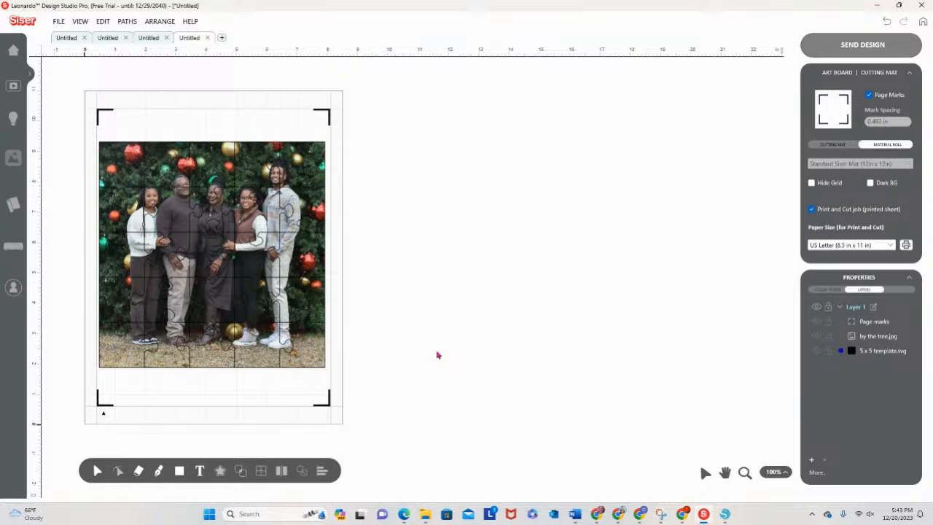
# Step: Send all artwork that fits on the page for print and cut, and start the print job on the Canon MX470 series Printer
pyautogui.click(863, 45)
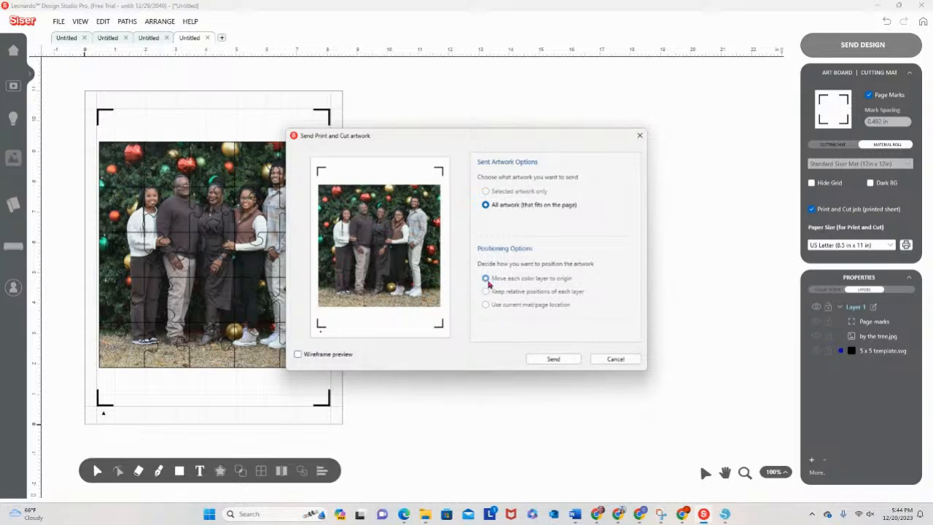
pyautogui.click(554, 360)
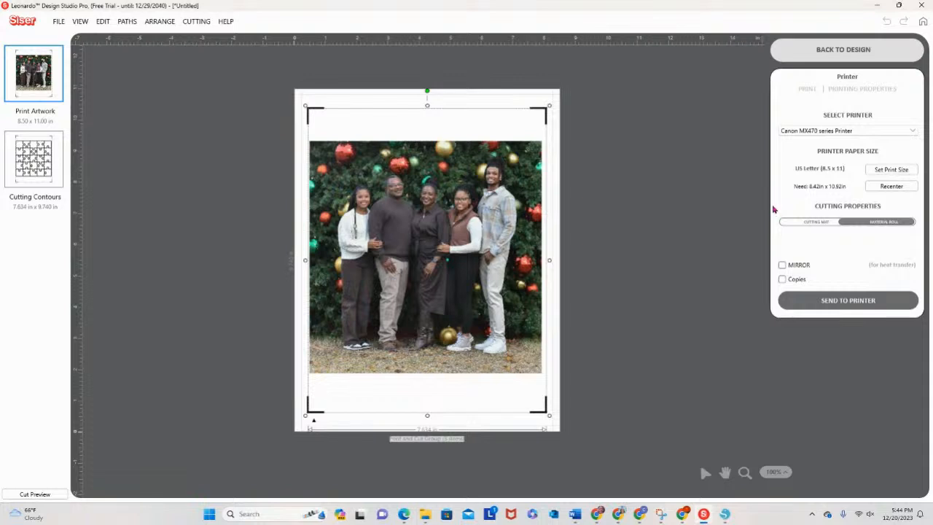
pyautogui.click(851, 300)
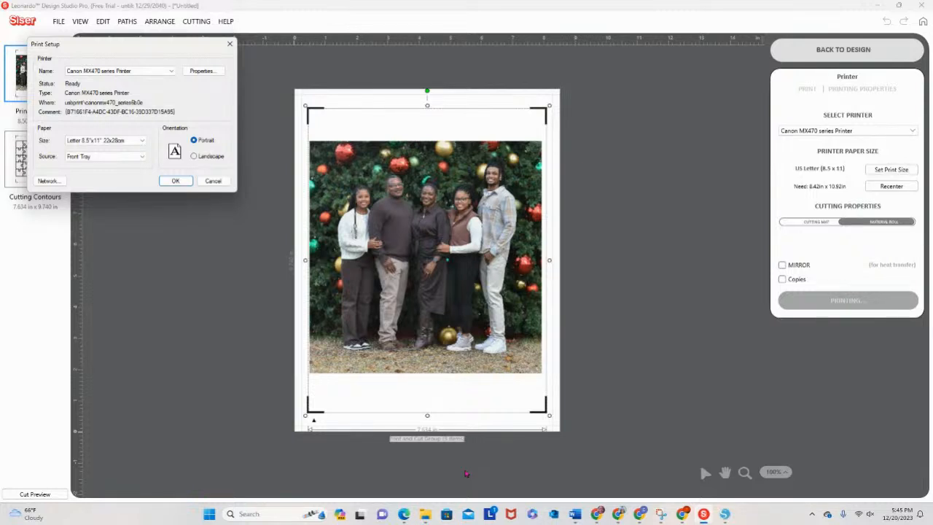
# Step: Accept Other Photo Paper and High print quality in the printer properties and print the sheet
pyautogui.click(204, 73)
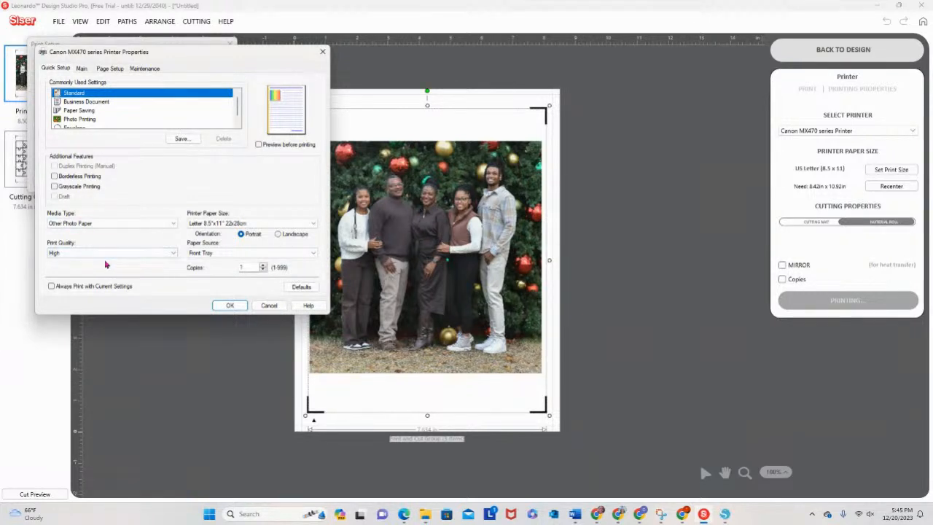
pyautogui.click(229, 306)
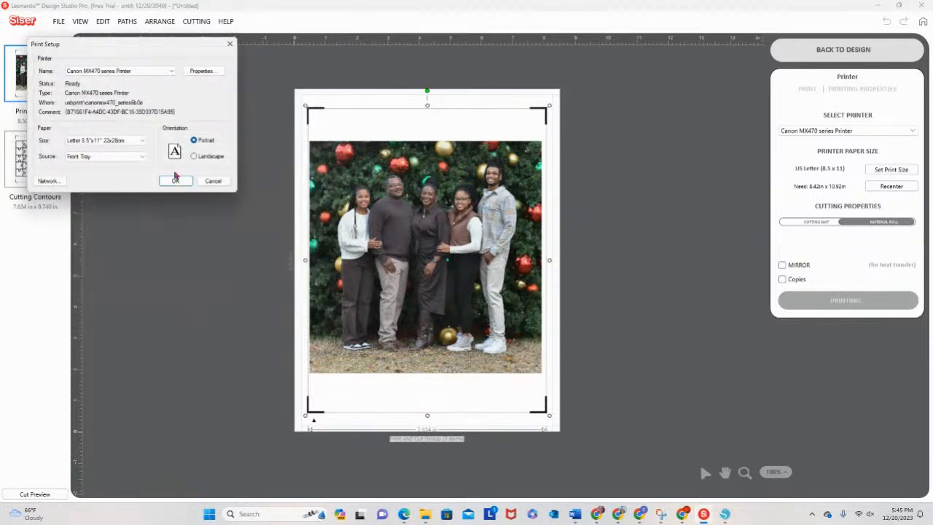
pyautogui.click(183, 184)
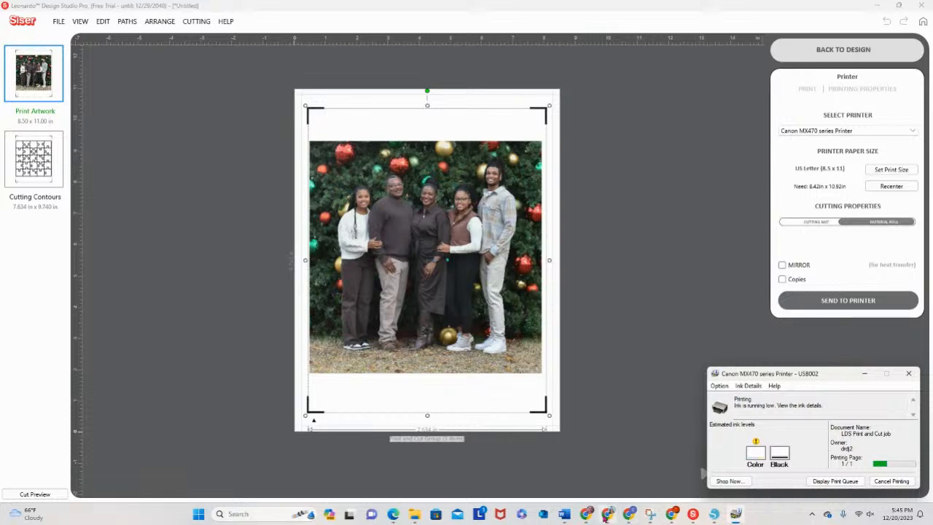
pyautogui.moveTo(605, 514)
pyautogui.click(599, 459)
pyautogui.click(266, 494)
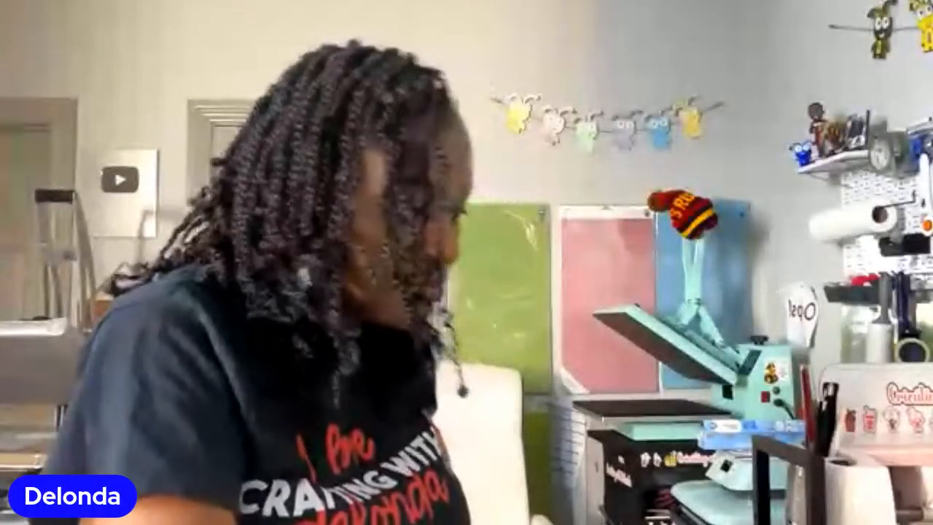